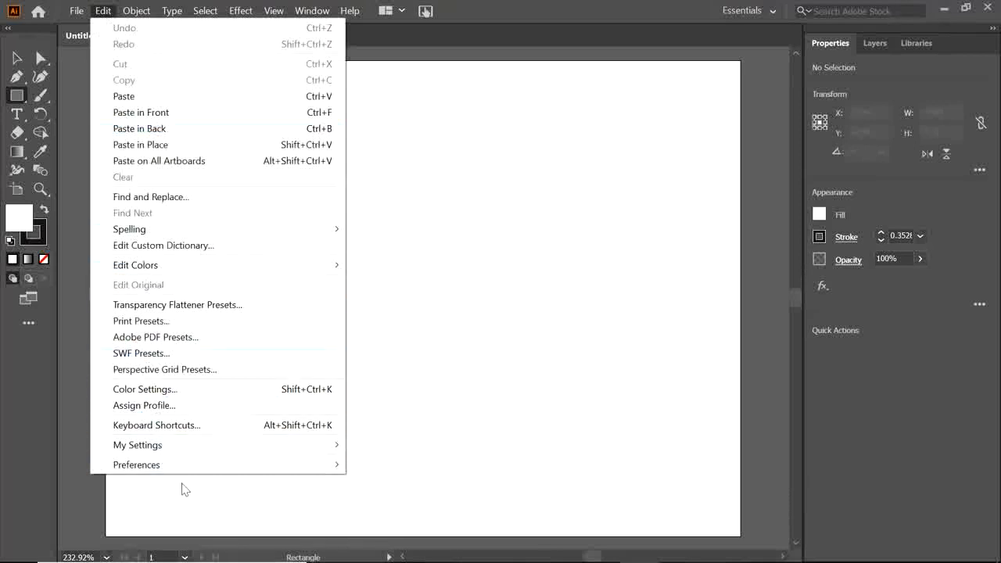
# Open the units preferences and confirm Millimeters for the general, stroke and type units
pyautogui.moveTo(195, 472)
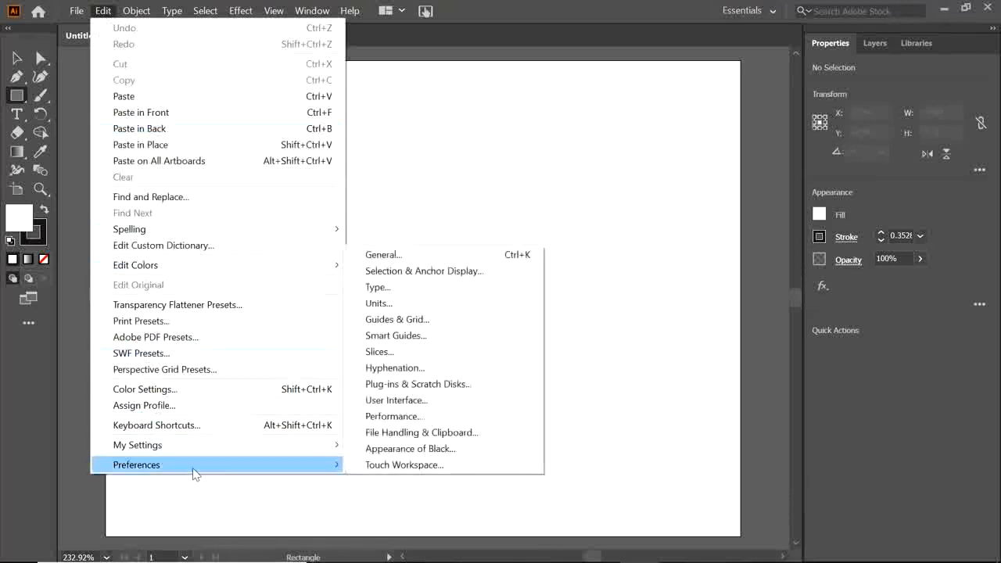
pyautogui.click(454, 306)
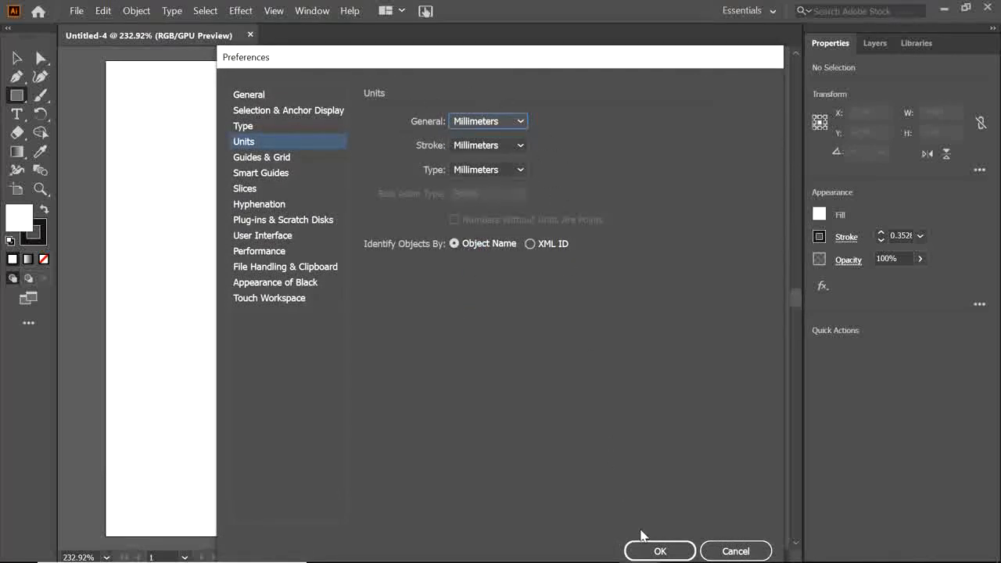
pyautogui.click(653, 552)
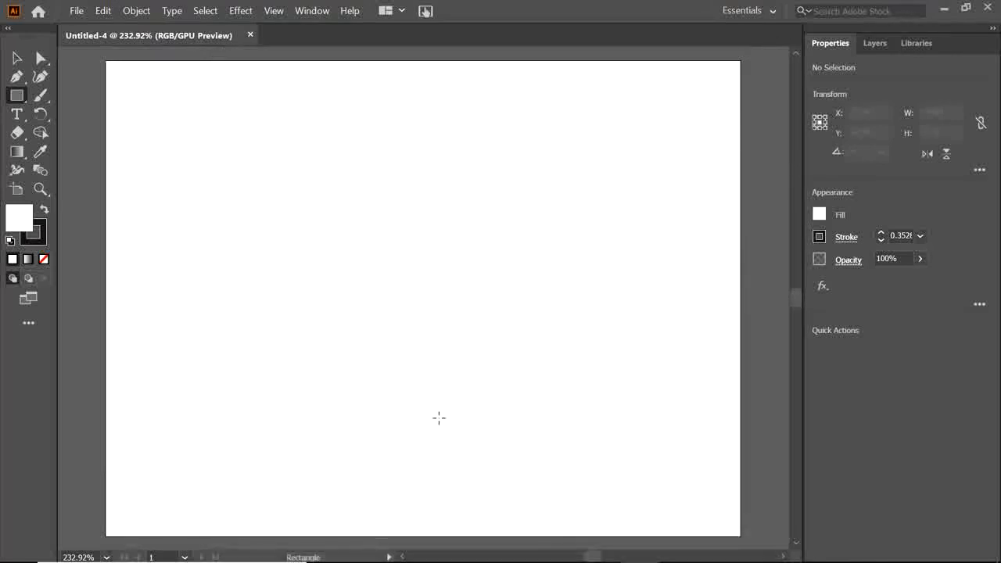
# Show the rulers along the document's edges
pyautogui.click(275, 10)
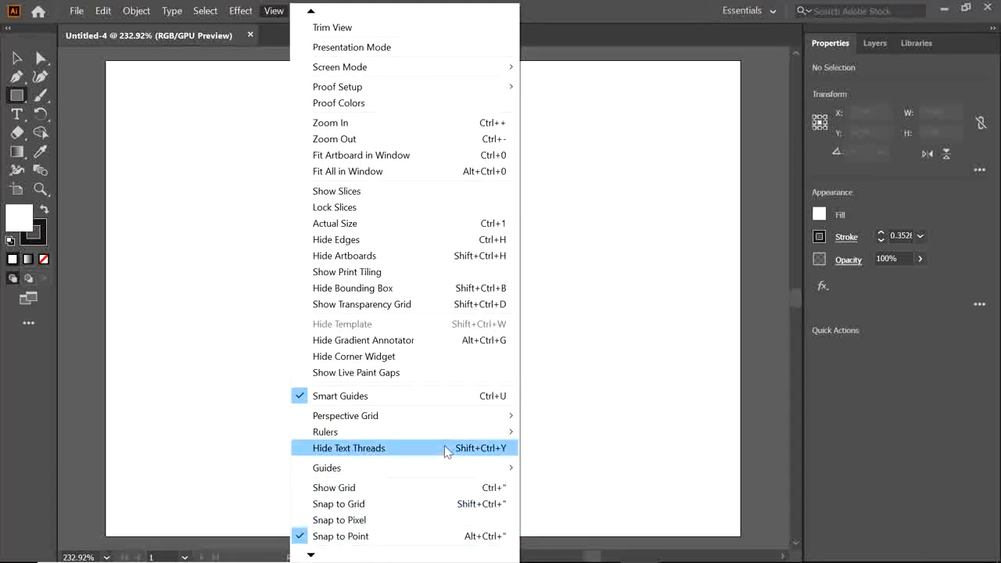
pyautogui.moveTo(475, 433)
pyautogui.click(555, 434)
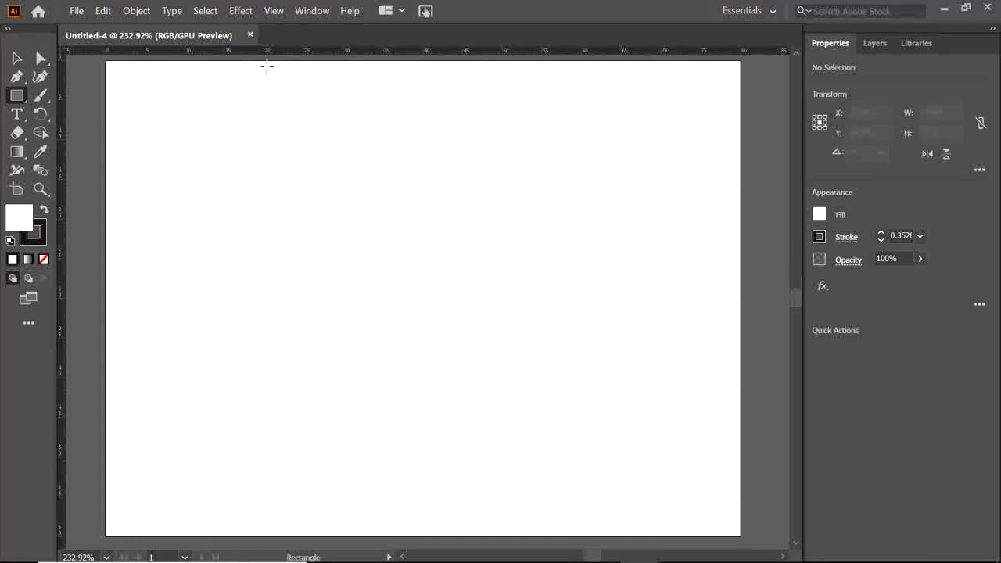
# Draw two partly overlapping rectangles near the artboard's centre, about 22.7 × 14.3 mm and 22.2 × 14.8 mm
pyautogui.click(17, 95)
pyautogui.moveTo(232, 174)
pyautogui.mouseDown()
pyautogui.moveTo(245, 284)
pyautogui.moveTo(413, 286)
pyautogui.mouseUp()
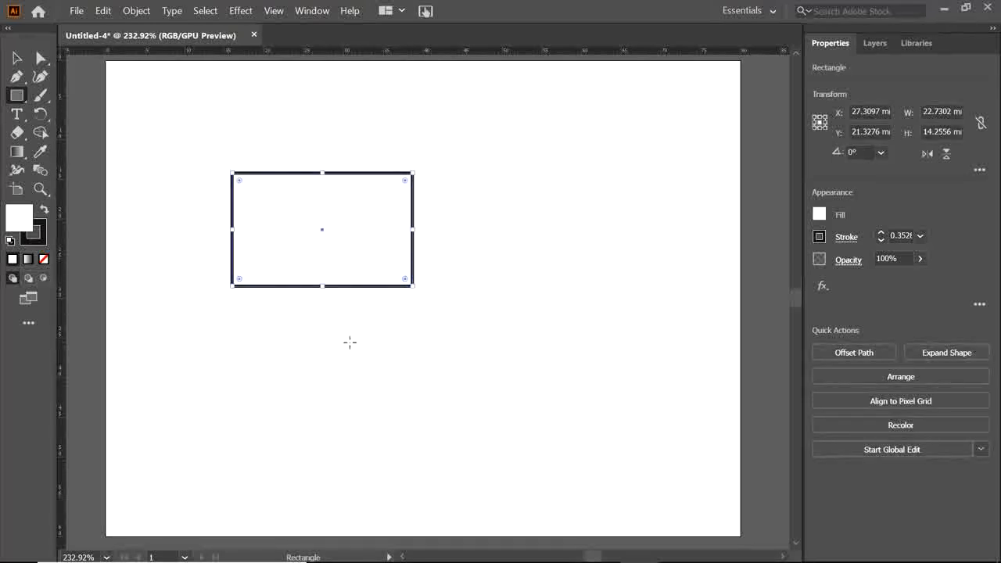
pyautogui.moveTo(318, 351); pyautogui.dragTo(493, 233)
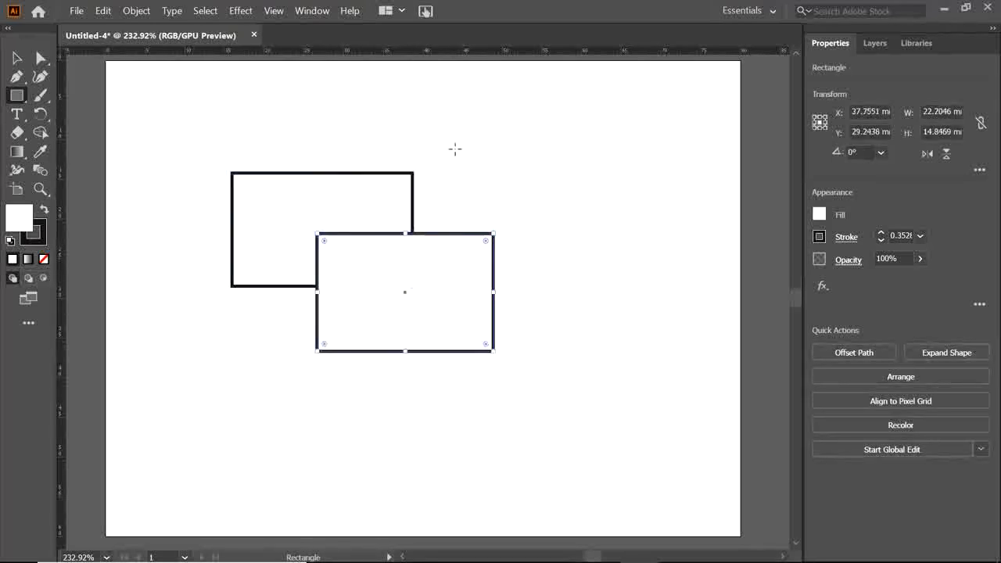
# Create a rectangle with exact dimensions of 20 × 15 mm in the lower-right area of the artboard
pyautogui.click(558, 345)
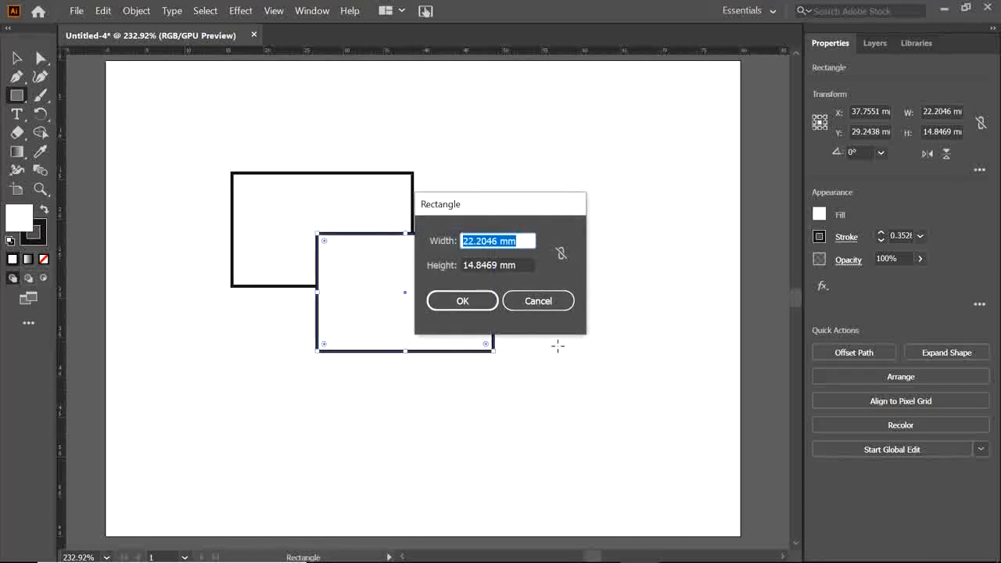
pyautogui.write('20')
pyautogui.press('Tab')
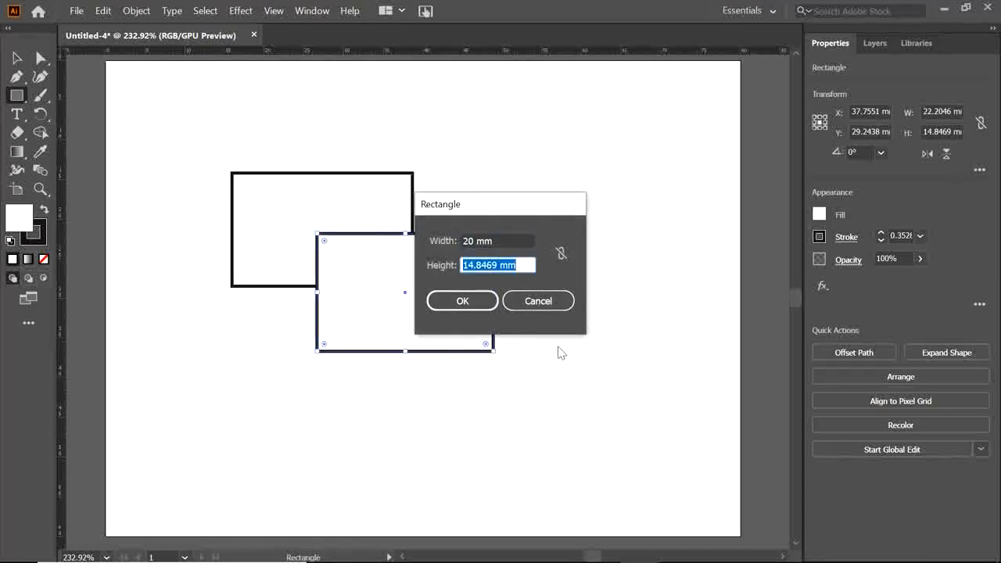
pyautogui.write('15')
pyautogui.press('Return')
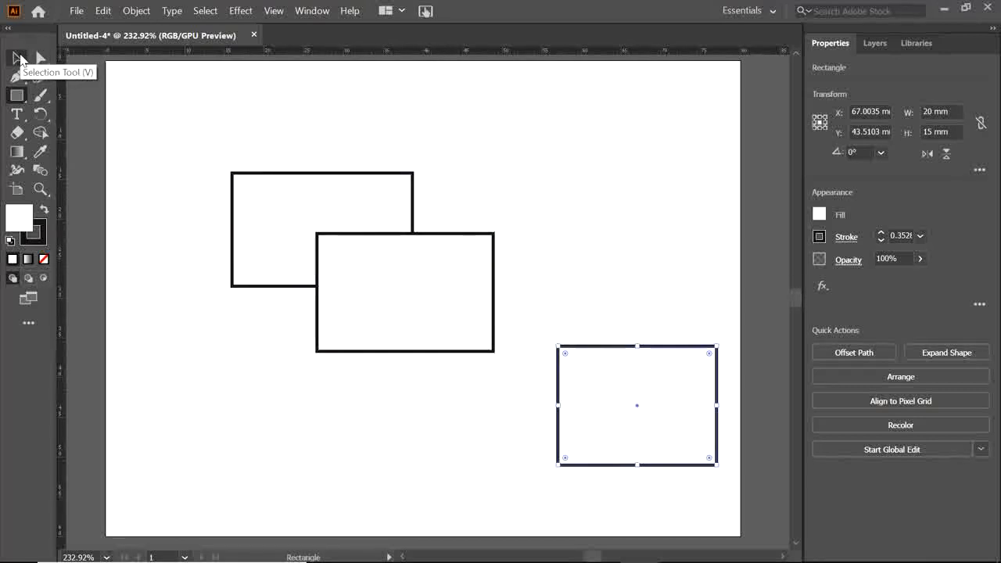
# Delete the front rectangle of the overlapping pair
pyautogui.click(18, 58)
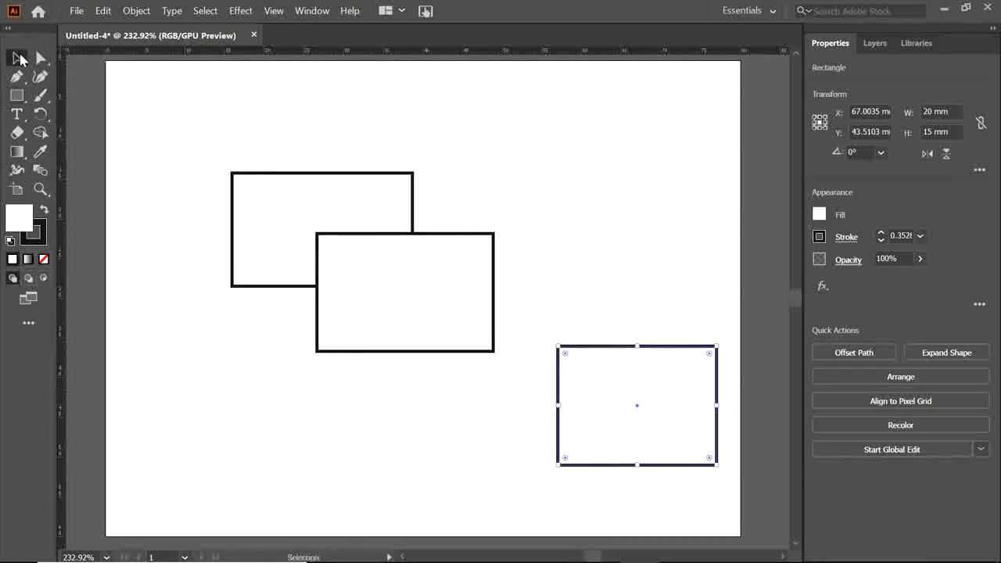
pyautogui.click(435, 430)
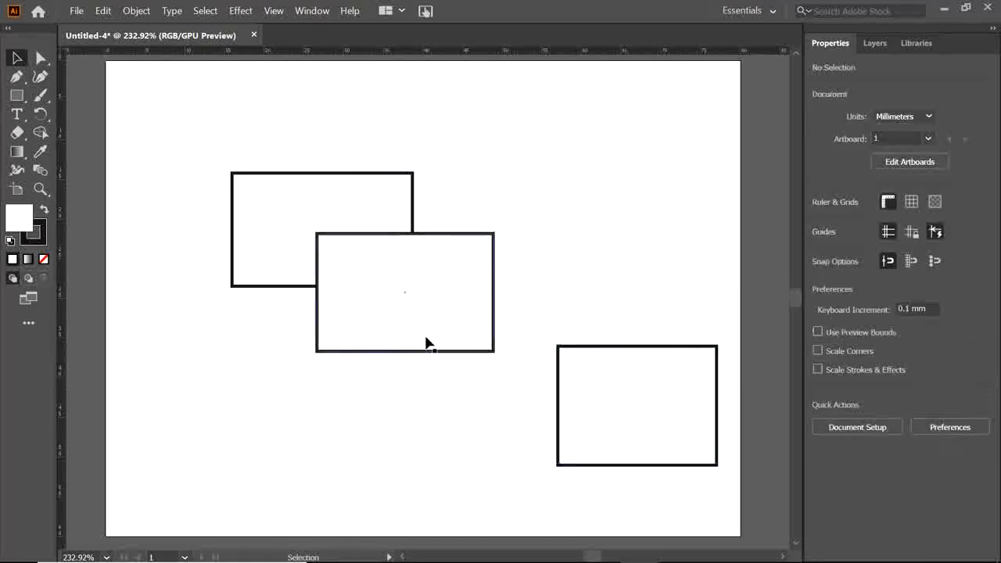
pyautogui.moveTo(427, 342); pyautogui.dragTo(438, 390)
pyautogui.press('Delete')
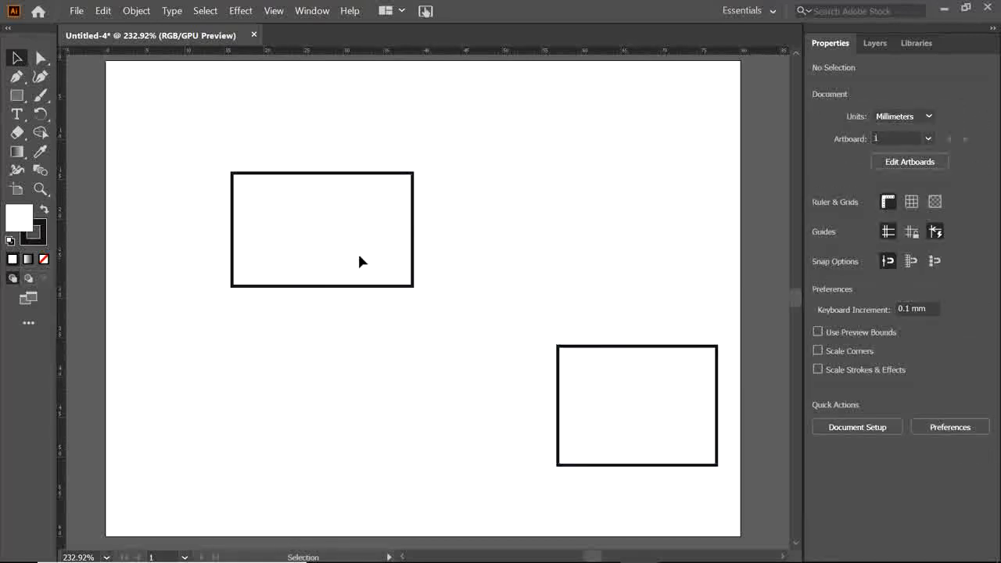
# Reposition the freehand rectangle in the artboard's upper-left area and the 20 × 15 mm rectangle near the centre
pyautogui.moveTo(337, 224); pyautogui.dragTo(307, 206)
pyautogui.moveTo(652, 430); pyautogui.dragTo(426, 371)
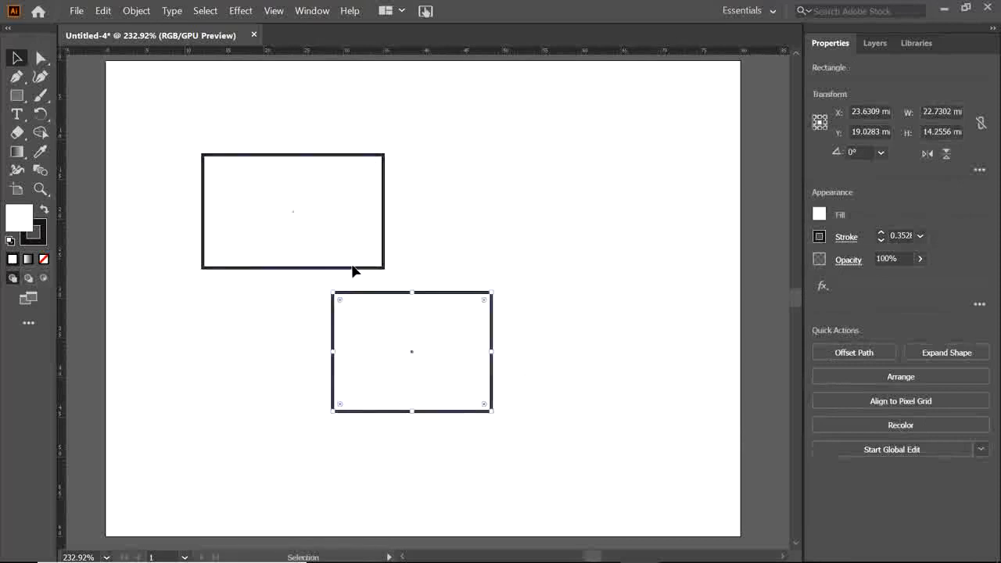
pyautogui.click(339, 222)
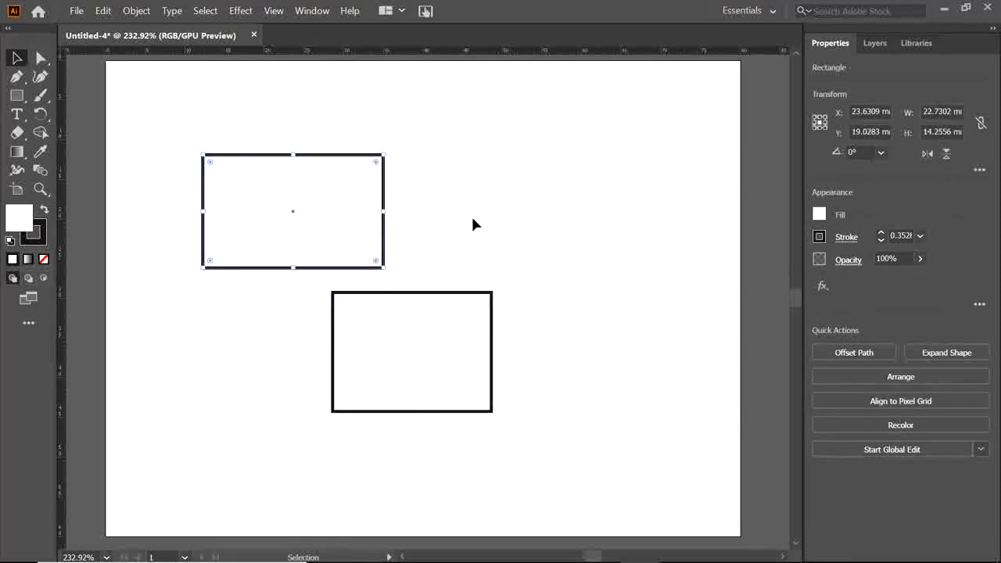
pyautogui.moveTo(297, 204); pyautogui.dragTo(310, 176)
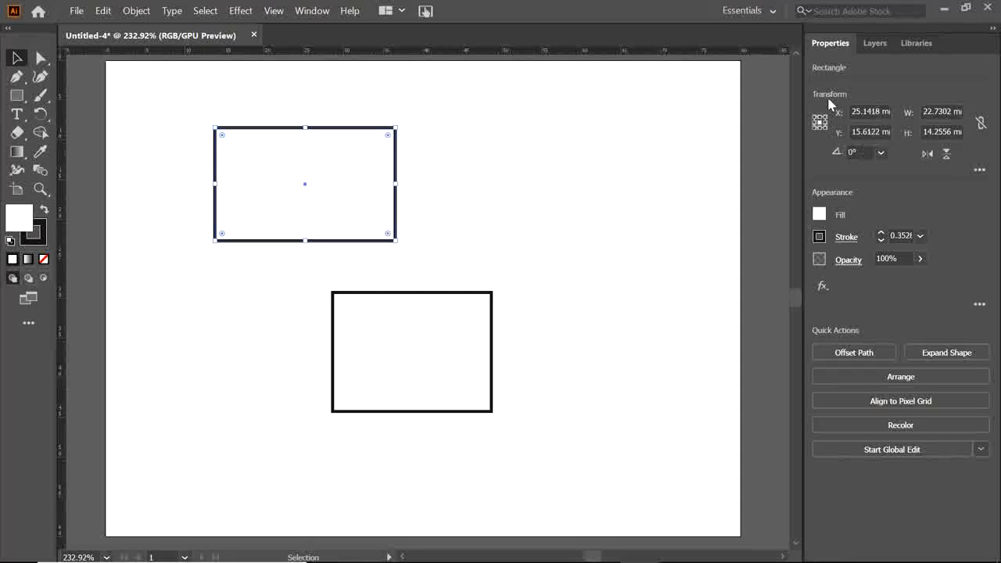
pyautogui.moveTo(307, 169); pyautogui.dragTo(536, 179)
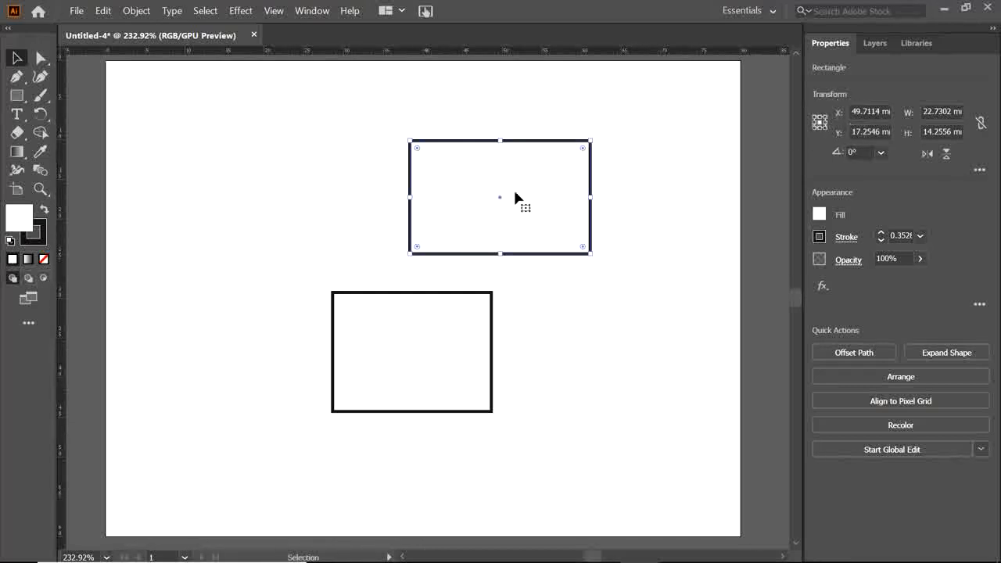
pyautogui.moveTo(458, 187); pyautogui.dragTo(290, 160)
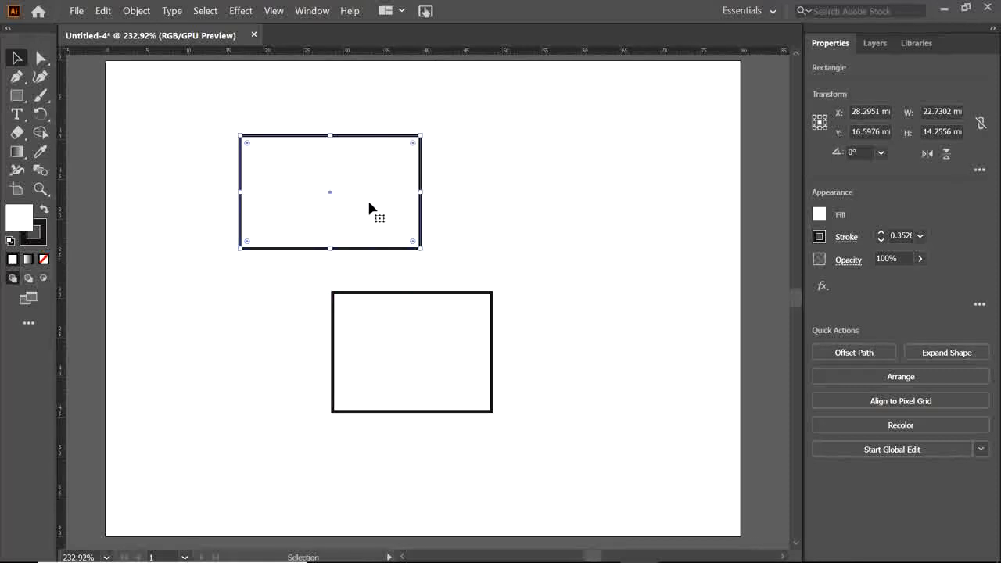
pyautogui.moveTo(378, 216); pyautogui.dragTo(530, 221)
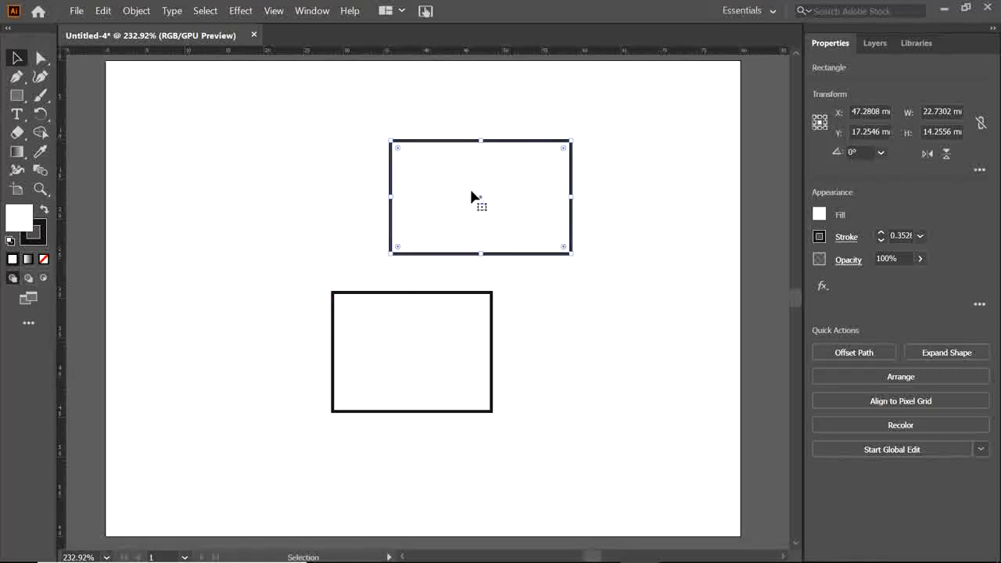
pyautogui.moveTo(472, 195); pyautogui.dragTo(291, 167)
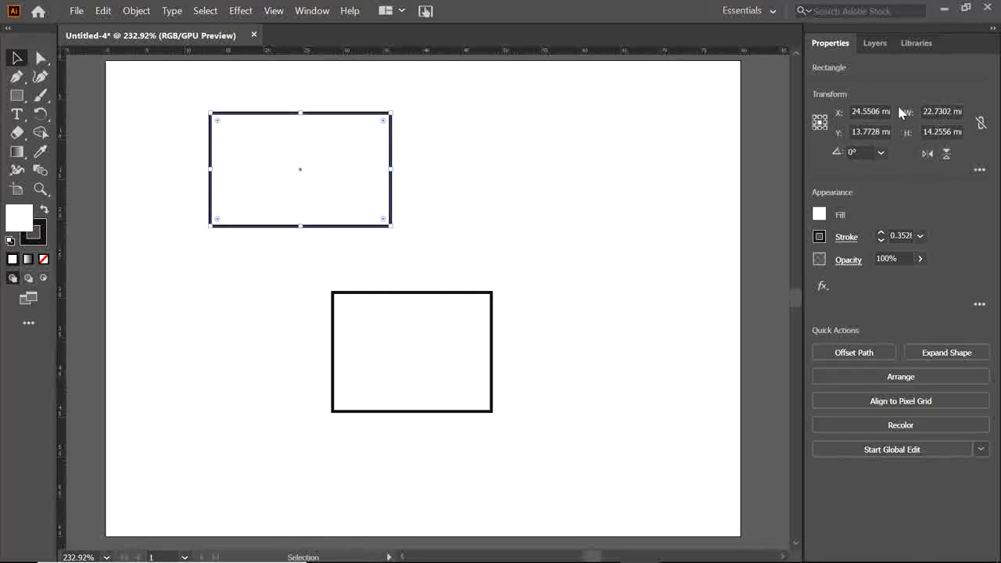
# Set the upper-left rectangle's width to 20 mm and height to 15 mm, and deselect it
pyautogui.click(934, 111)
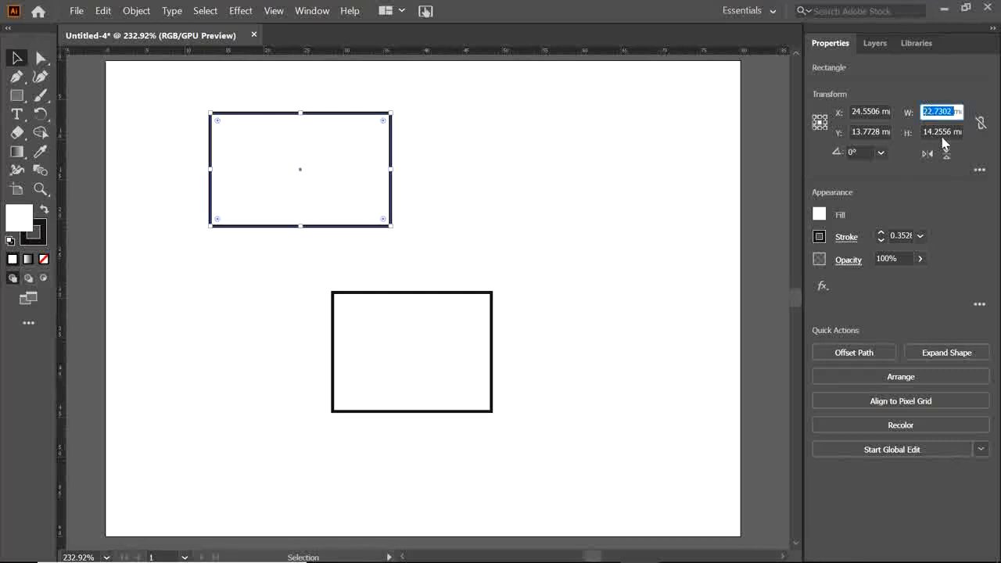
pyautogui.write('20mm')
pyautogui.press('Tab')
pyautogui.write('1')
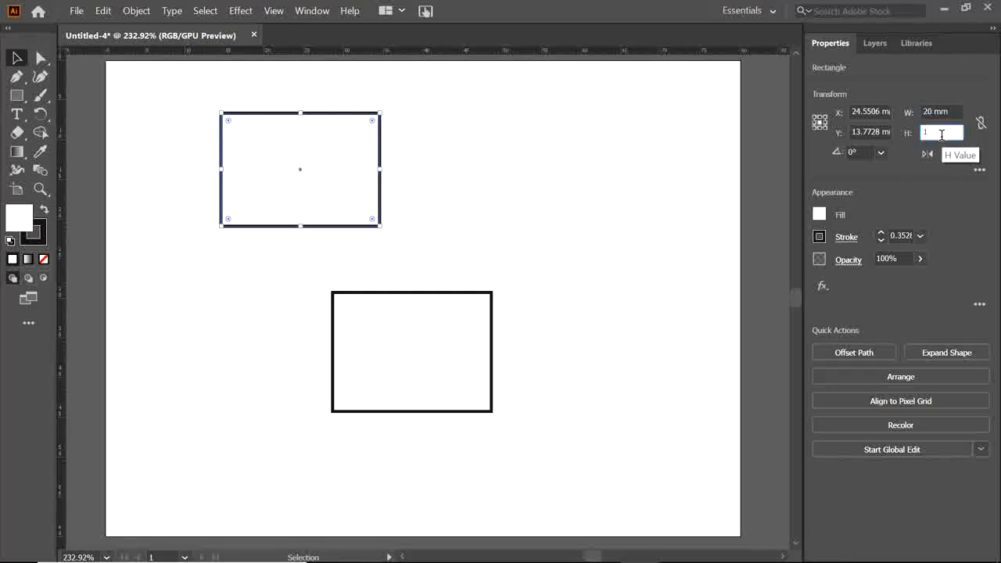
pyautogui.write('5')
pyautogui.press('Return')
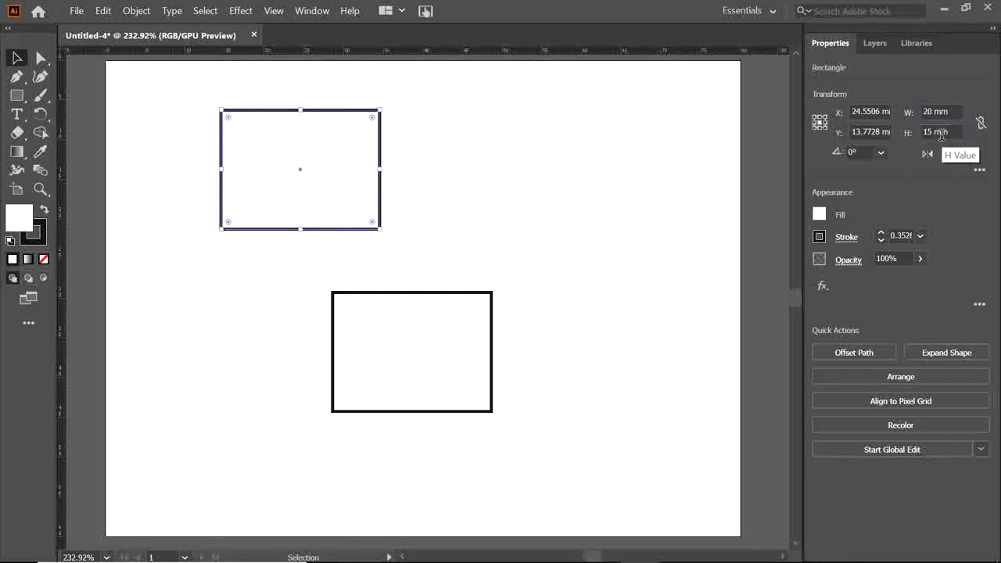
pyautogui.click(505, 197)
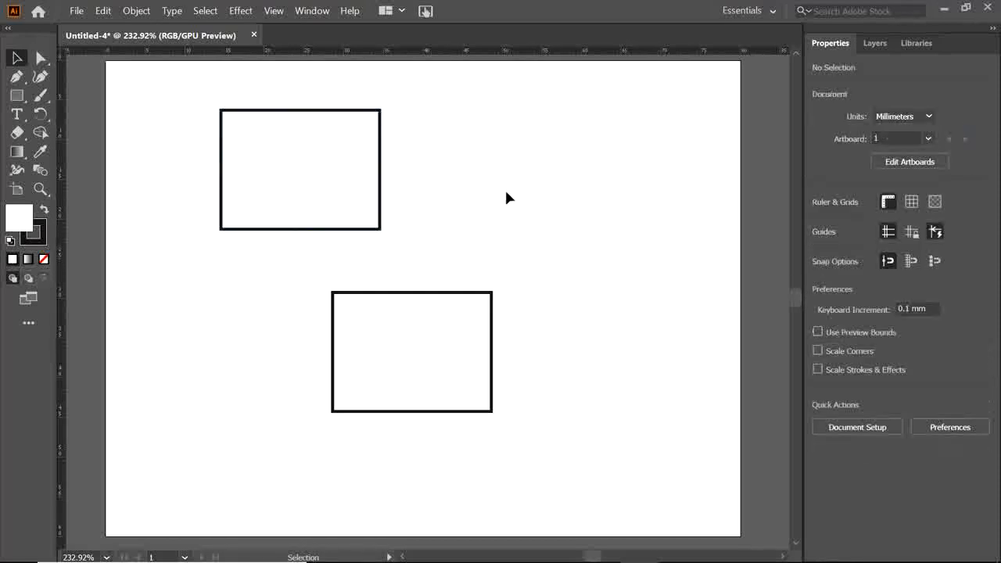
# Move the upper-left rectangle down so it overlaps the upper-left corner of the other rectangle, and deselect it
pyautogui.moveTo(297, 179); pyautogui.dragTo(312, 305)
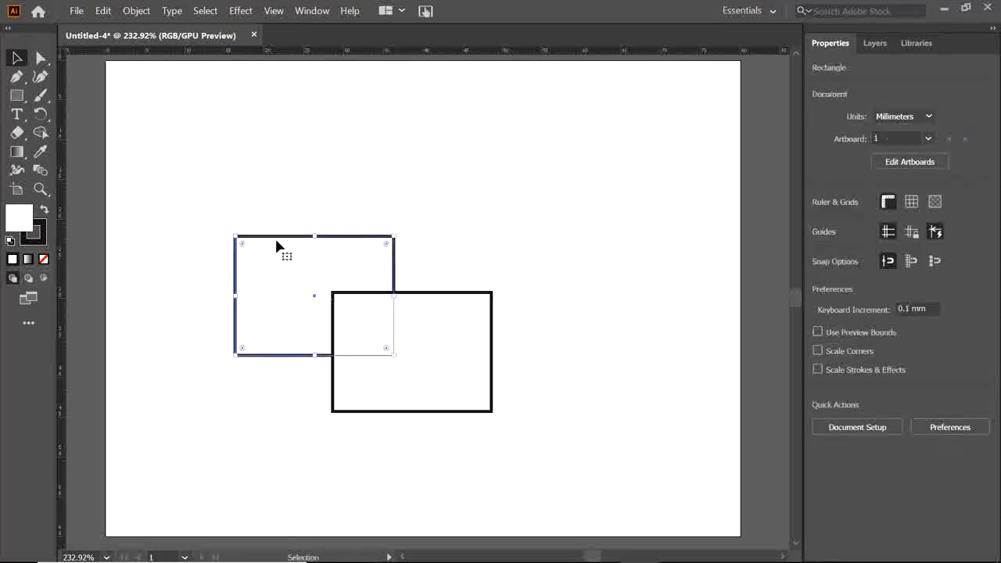
pyautogui.click(225, 185)
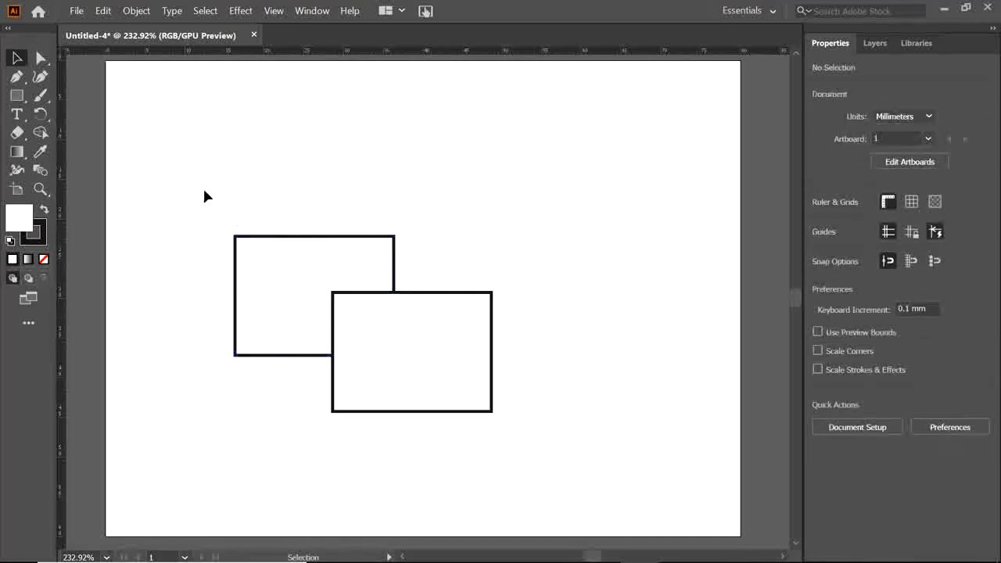
# Select both overlapping rectangles and merge them into one shape with the Pathfinder Unite operation
pyautogui.hotkey('ctrl', 'a')
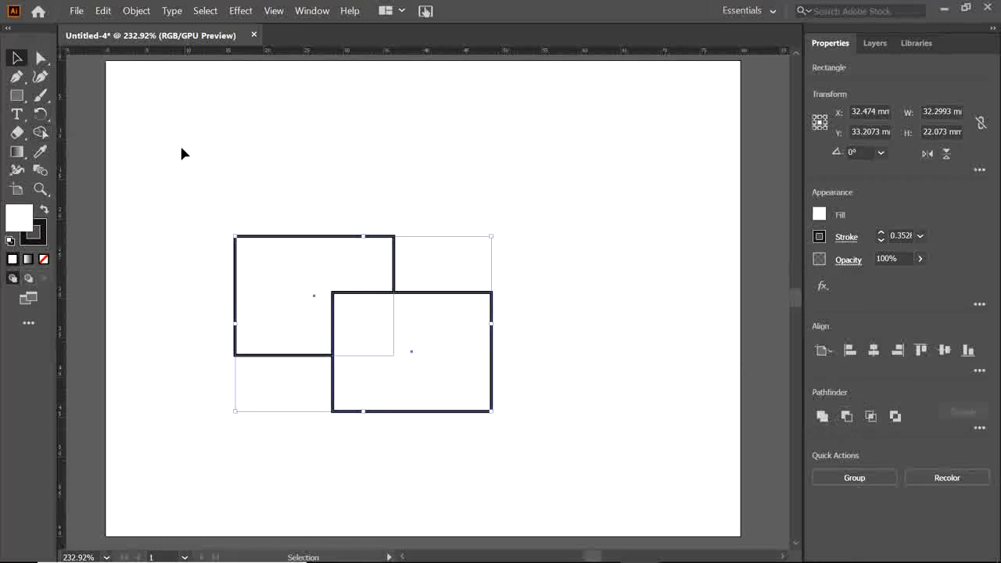
pyautogui.click(310, 11)
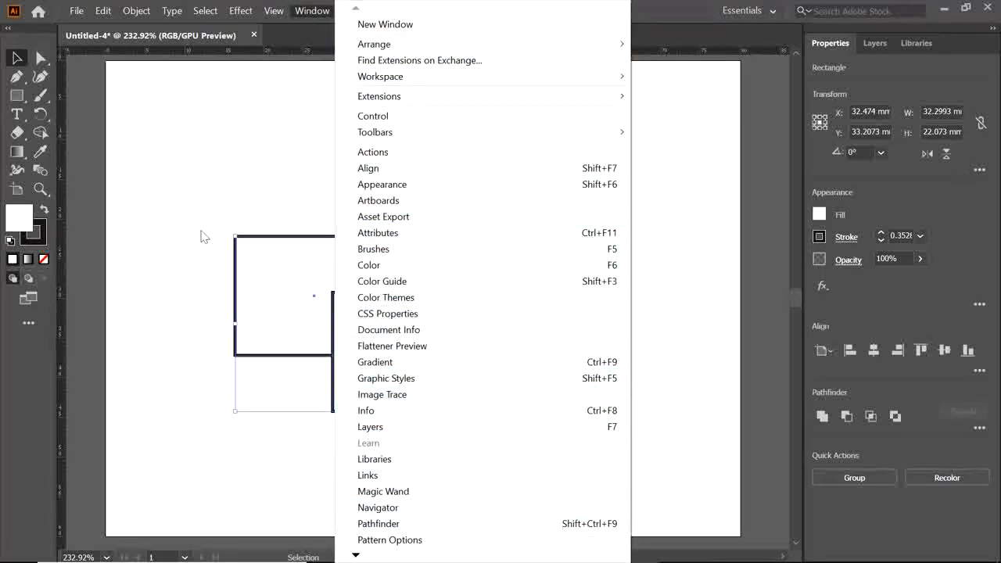
pyautogui.click(191, 189)
pyautogui.hotkey('ctrl', 'a')
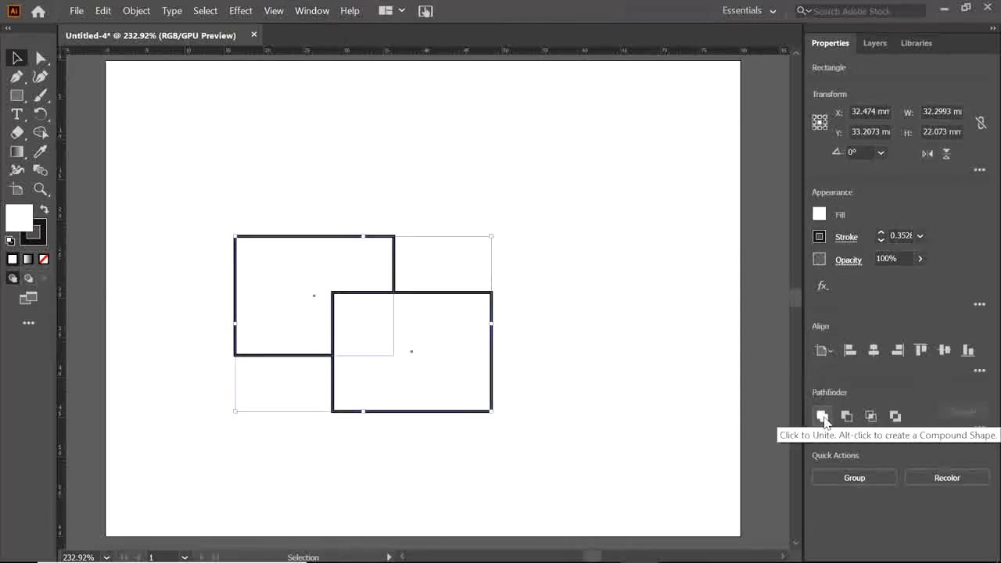
pyautogui.click(822, 417)
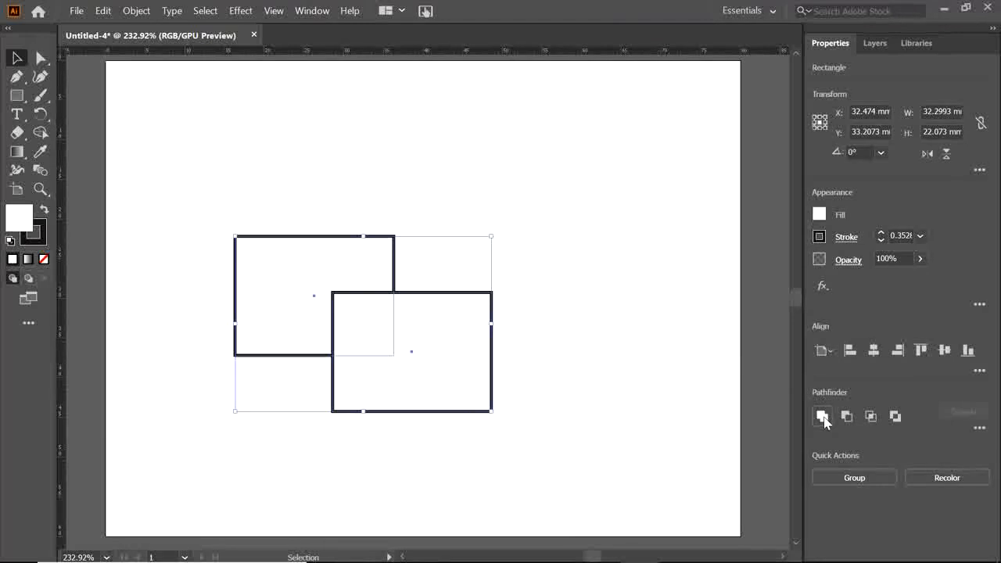
# Move the united shape straight up on the artboard and deselect it
pyautogui.click(560, 283)
pyautogui.moveTo(442, 346); pyautogui.dragTo(440, 285)
pyautogui.click(610, 334)
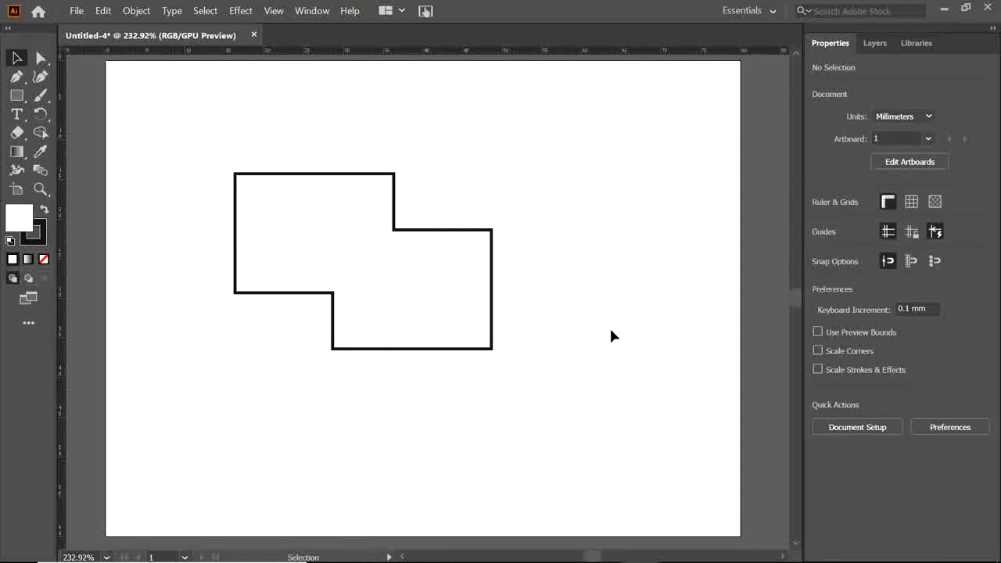
# Undo the shape's move and the union to restore the two separate rectangles, and clear the selection
pyautogui.press('a')
pyautogui.hotkey('ctrl', 'z')
pyautogui.hotkey('ctrl', 'z')
pyautogui.hotkey('ctrl', 'z')
pyautogui.hotkey('ctrl', 'z')
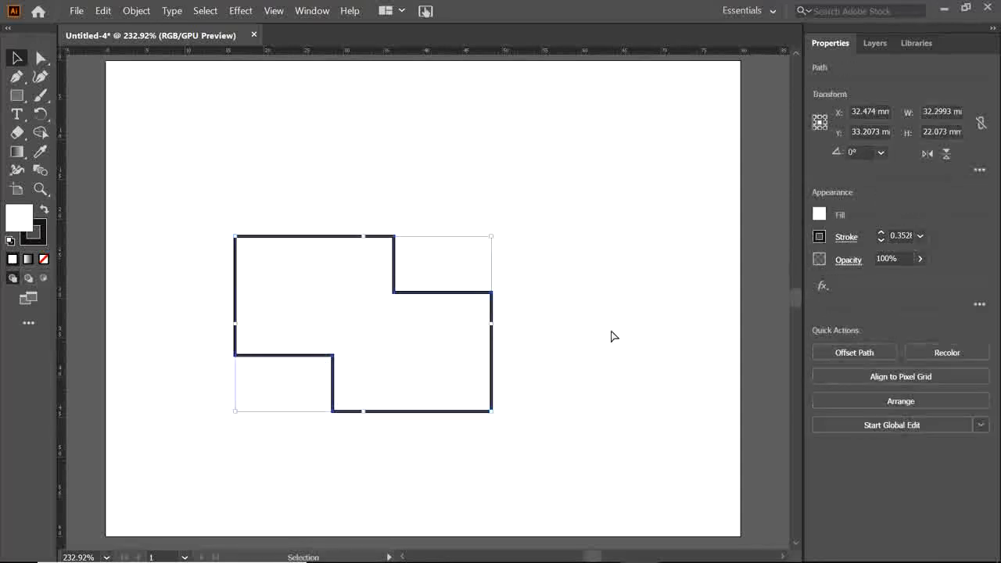
pyautogui.click(604, 321)
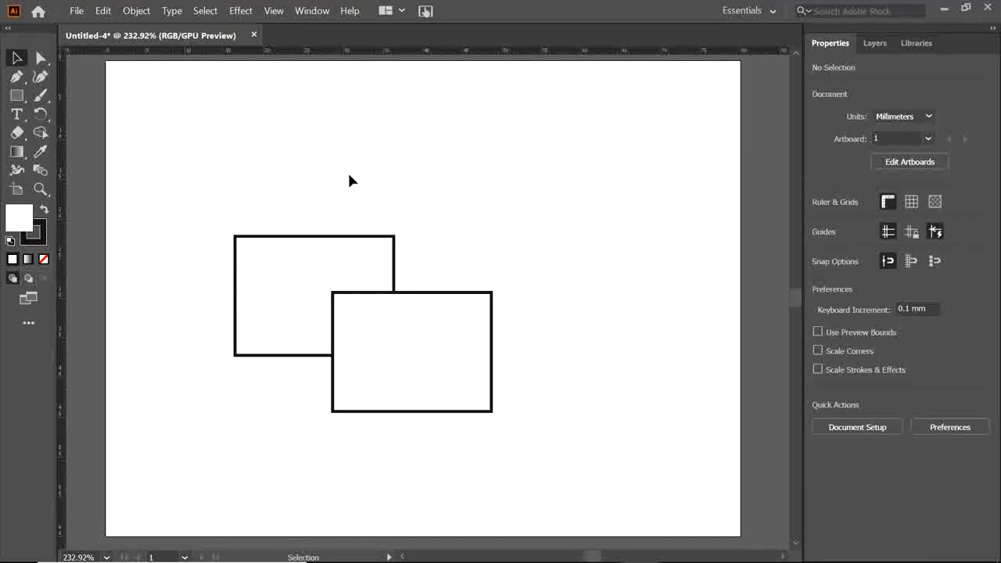
# Redo the rectangles' union and the upward move, and undo both again
pyautogui.hotkey('ctrl', 'shift', 'z')
pyautogui.hotkey('ctrl', 'shift', 'z')
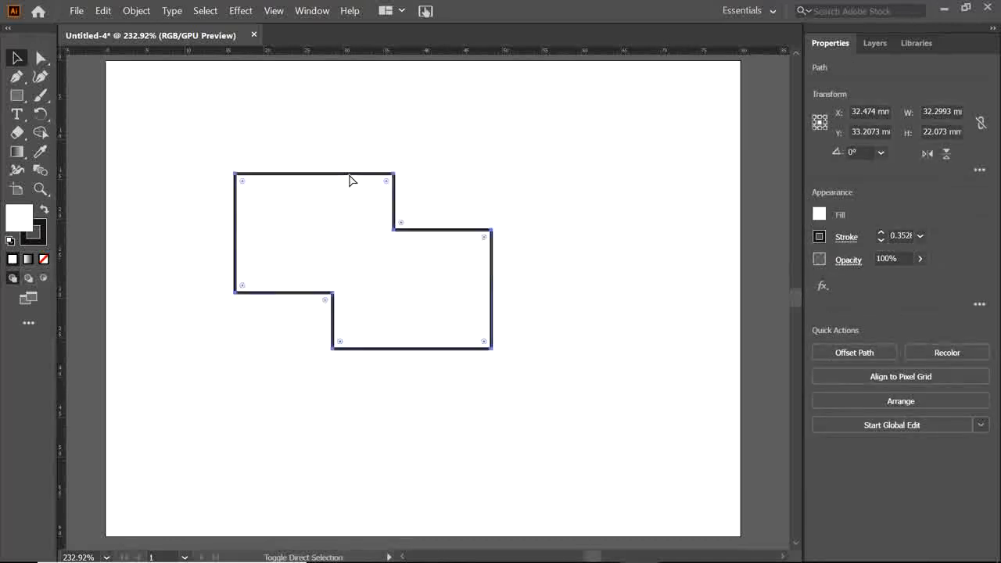
pyautogui.hotkey('ctrl', 'z')
pyautogui.hotkey('ctrl', 'z')
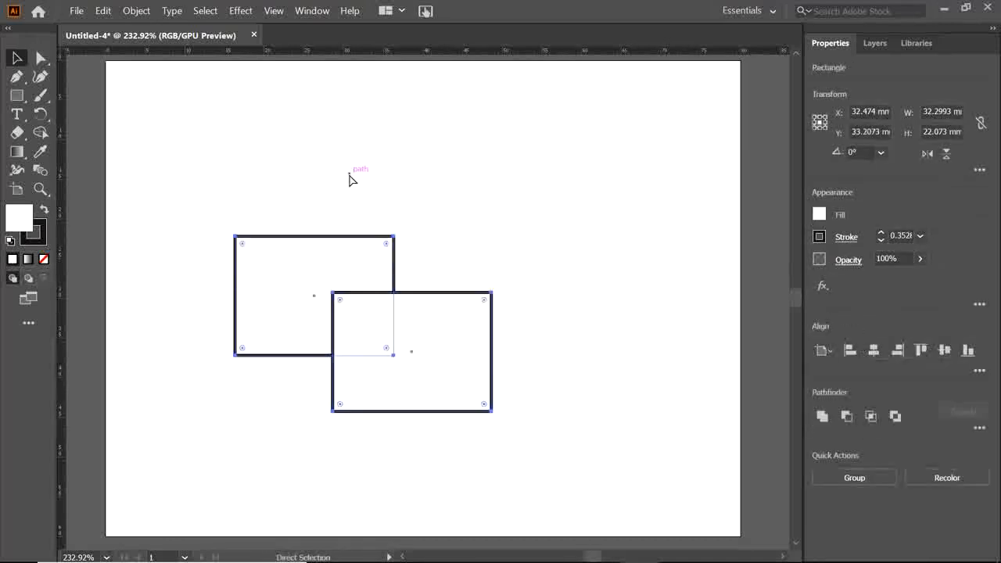
# Select both overlapping rectangles, subtract the front one from the back one with Pathfinder Minus Front, and deselect the result
pyautogui.press('v')
pyautogui.click(299, 171)
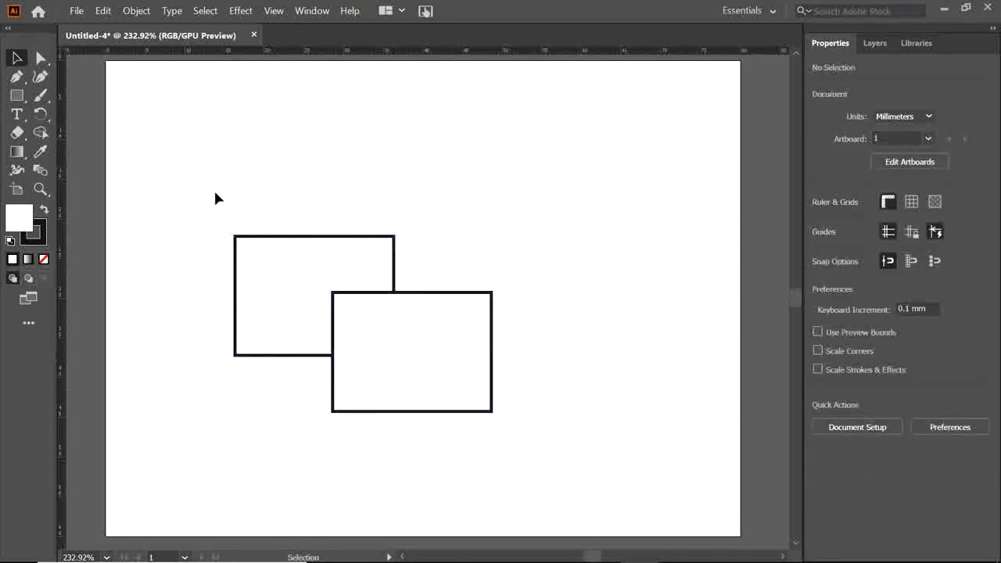
pyautogui.hotkey('ctrl', 'a')
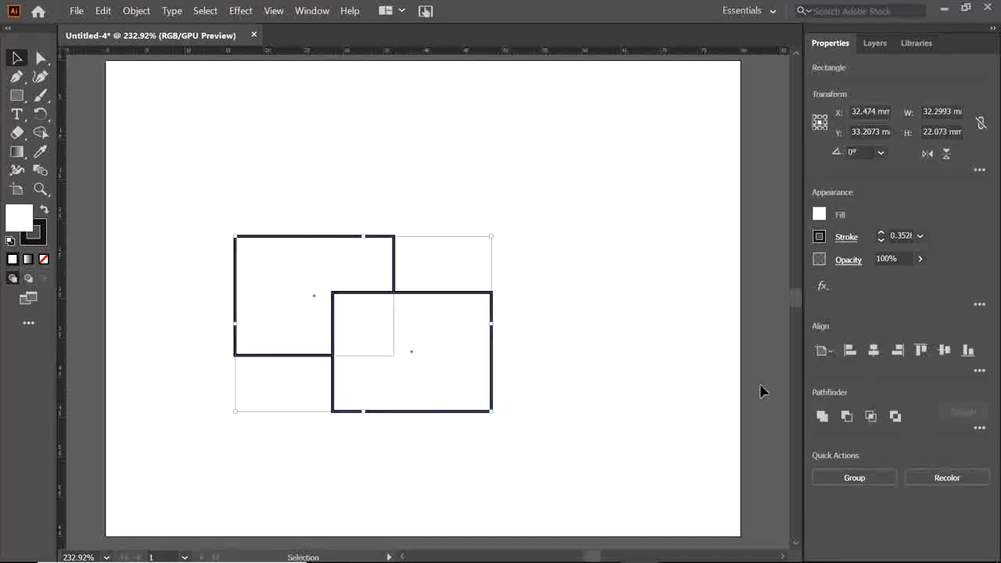
pyautogui.click(847, 417)
pyautogui.click(430, 362)
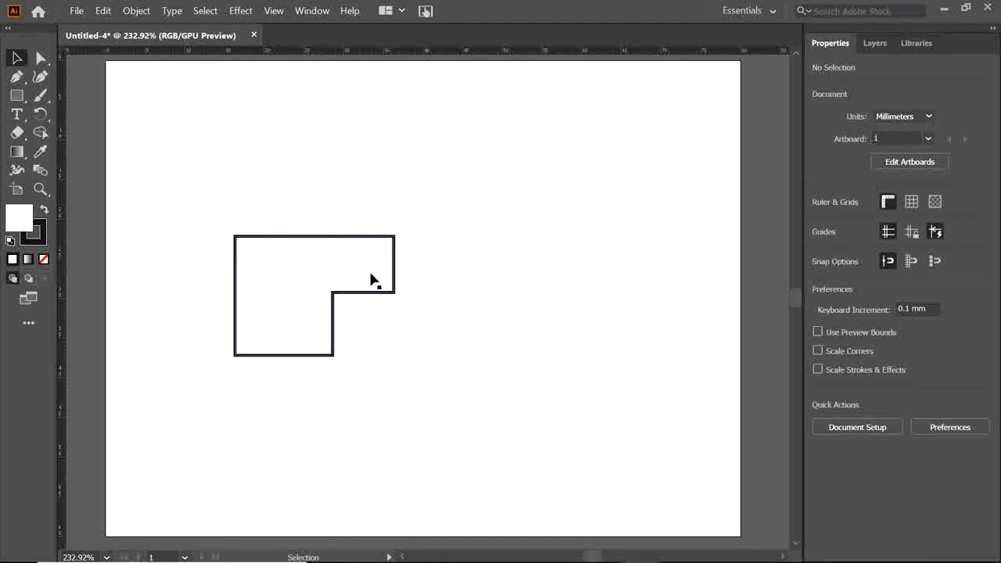
# Undo the subtraction and apply Pathfinder Intersect to the two rectangles, keeping only their overlapping area
pyautogui.hotkey('ctrl', 'z')
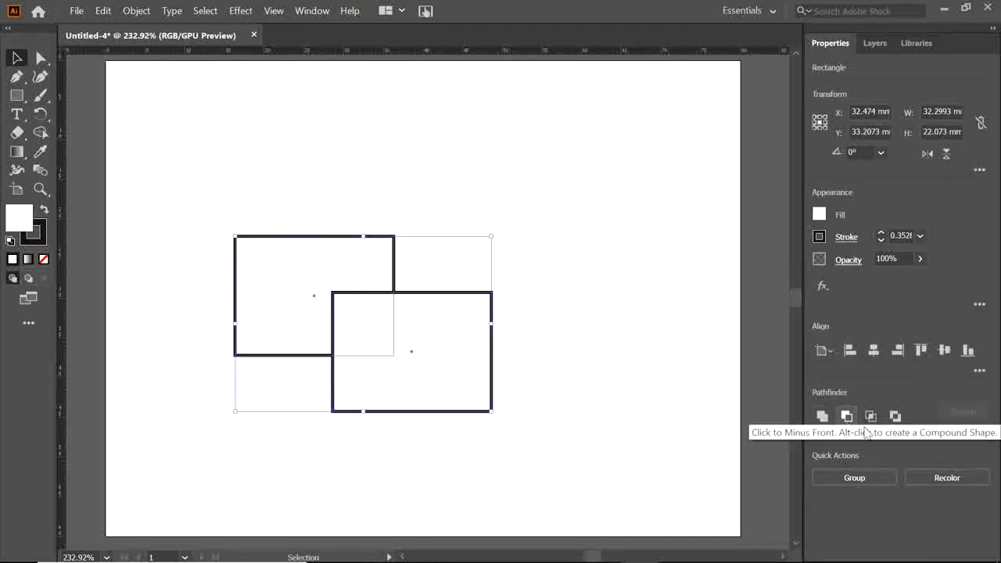
pyautogui.click(867, 417)
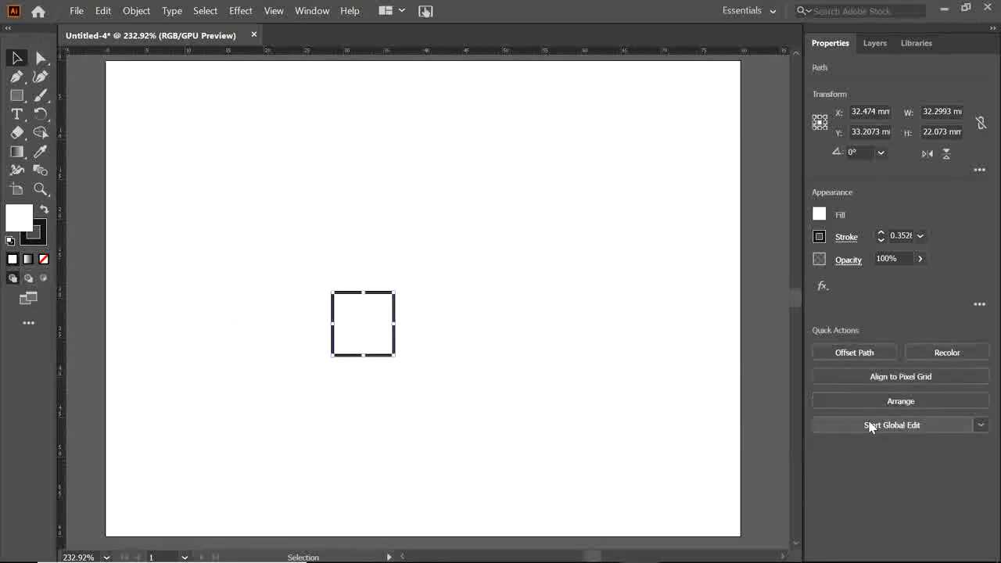
pyautogui.click(512, 333)
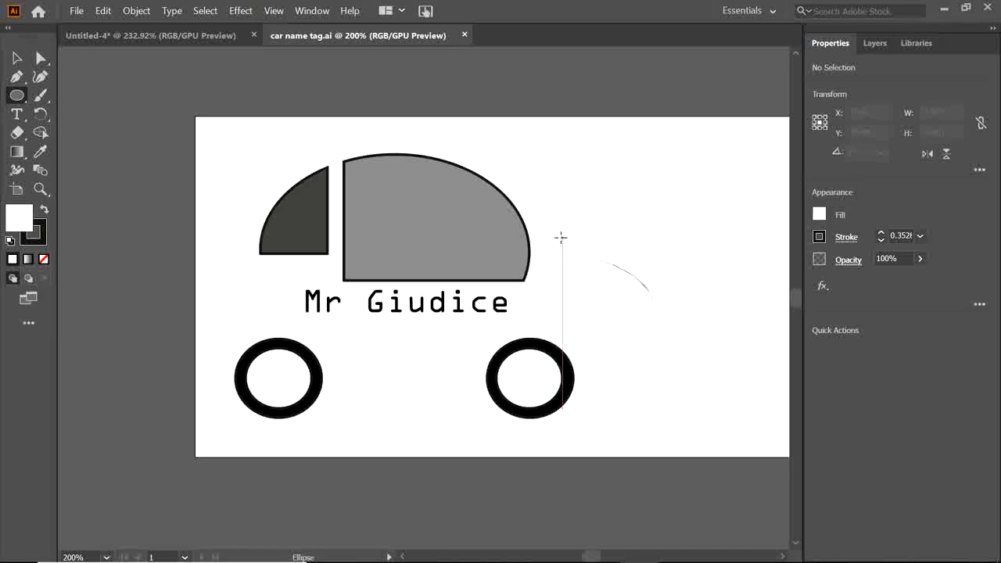
# Look over the artwork in car name tag.ai by moving the view up and down repeatedly
pyautogui.scroll(2, 563, 236)
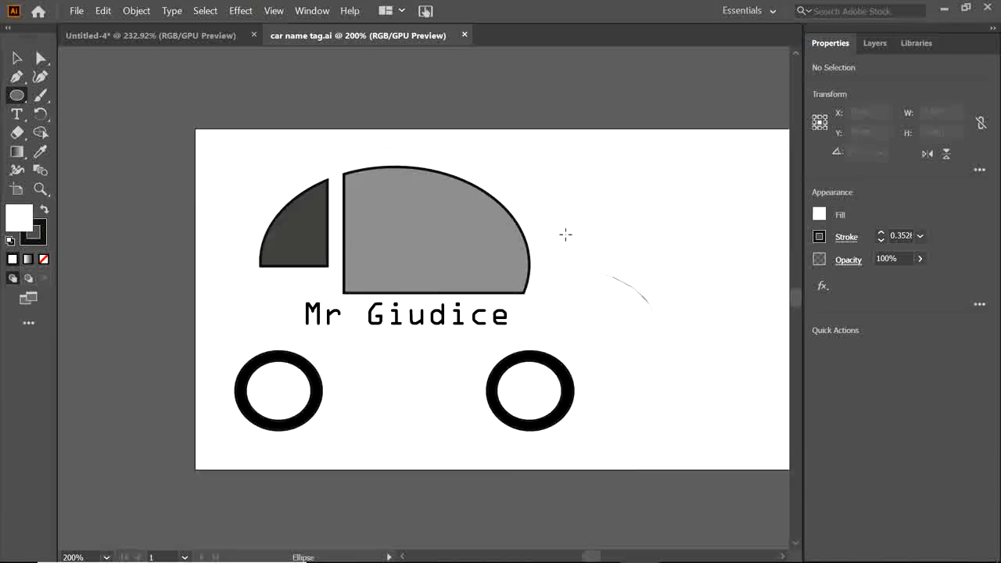
pyautogui.scroll(3, 565, 235)
pyautogui.scroll(-4, 566, 235)
pyautogui.scroll(3, 566, 235)
pyautogui.scroll(-2, 567, 235)
pyautogui.scroll(-2, 567, 235)
pyautogui.scroll(2, 570, 233)
pyautogui.scroll(-2, 579, 244)
pyautogui.scroll(3, 581, 246)
pyautogui.scroll(-3, 581, 248)
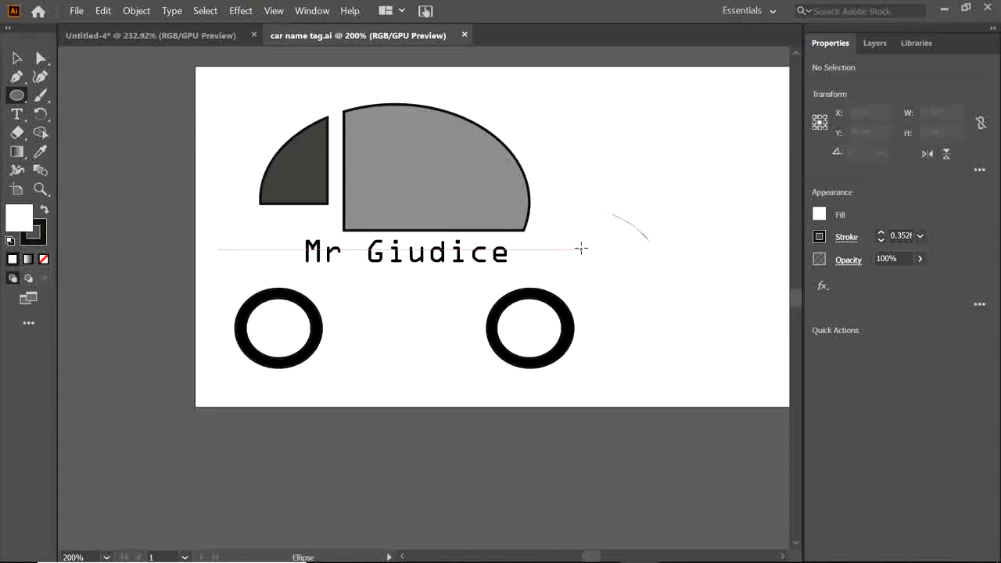
pyautogui.scroll(3, 581, 248)
pyautogui.scroll(-3, 581, 247)
pyautogui.scroll(3, 581, 247)
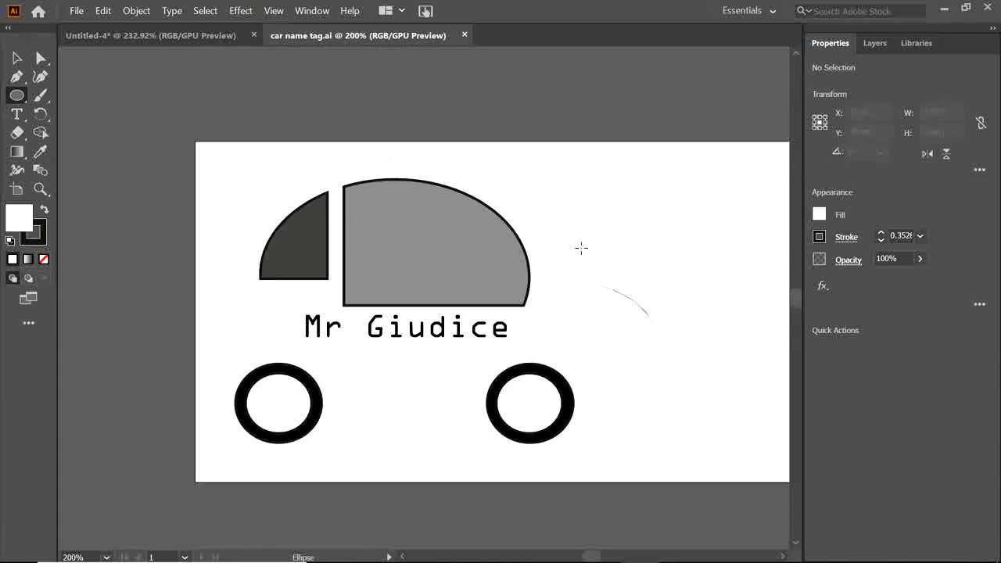
# Look across the car name tag artboard by moving the view sideways in both directions
pyautogui.hscroll(4, 581, 248)
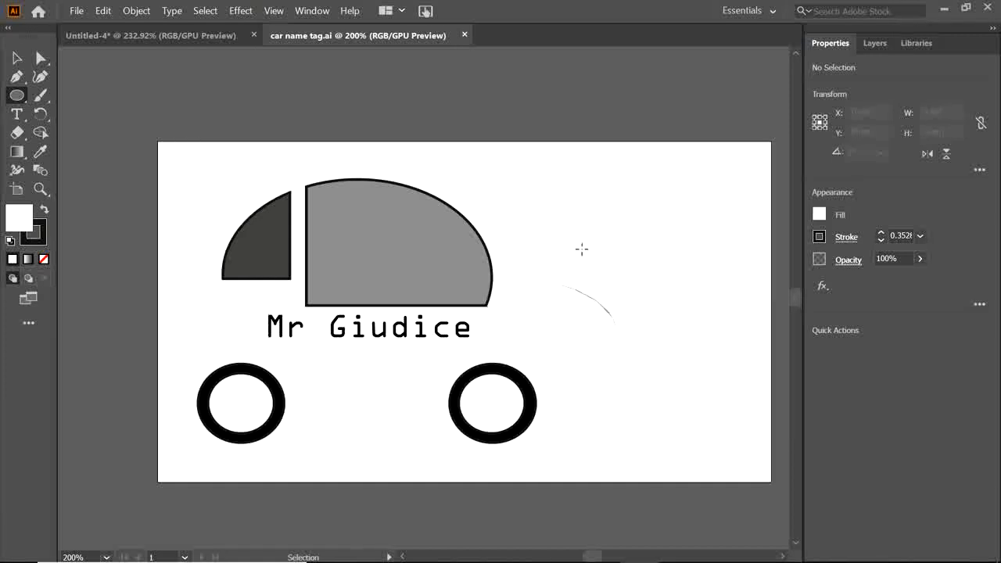
pyautogui.hscroll(-3, 581, 249)
pyautogui.hscroll(3, 581, 249)
pyautogui.hscroll(-3, 581, 248)
pyautogui.hscroll(3, 581, 249)
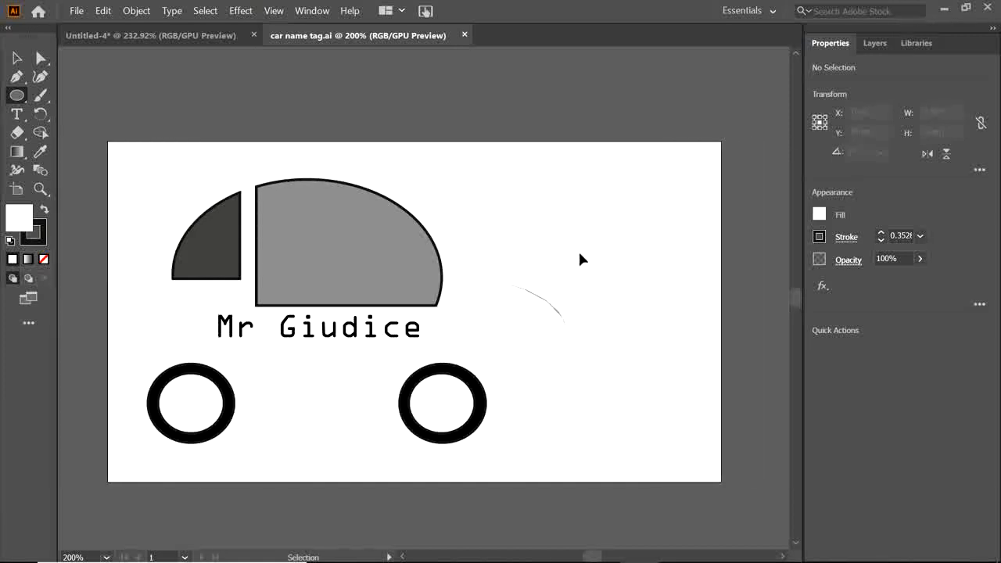
pyautogui.hscroll(-3, 578, 248)
# Zoom in and out around the blank area beside the car body to compare magnifications
pyautogui.scroll(7, 572, 243)
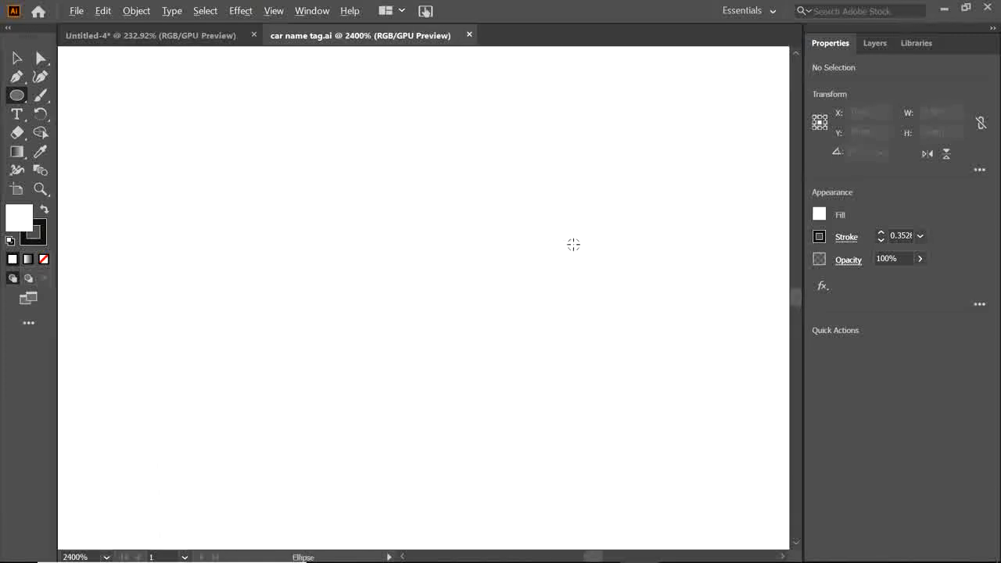
pyautogui.scroll(-9, 574, 245)
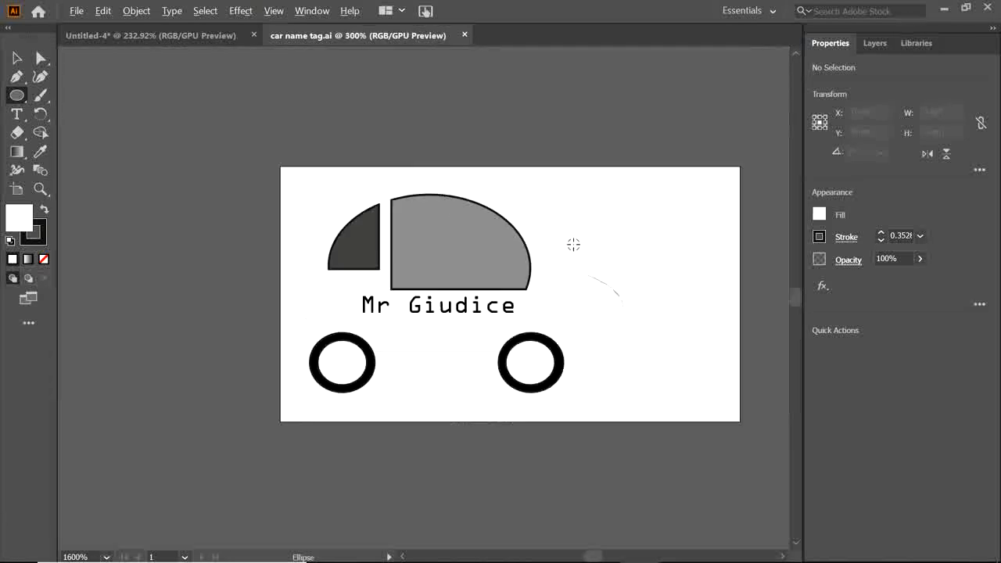
pyautogui.scroll(6, 573, 244)
pyautogui.scroll(-3, 534, 223)
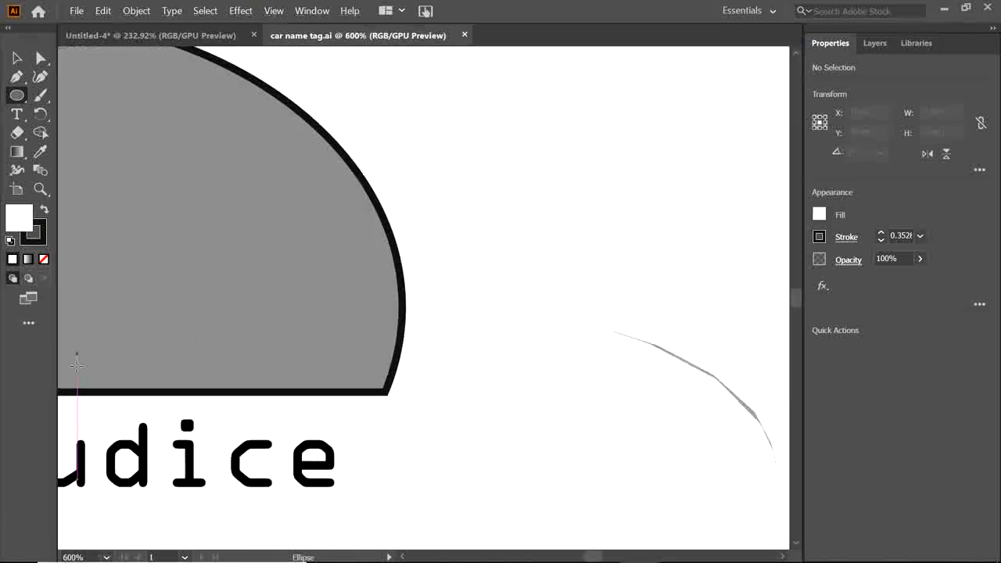
# Inspect the gray car body up close at up to 64000% magnification, and fit the artboard on screen
pyautogui.hscroll(-10, 548, 222)
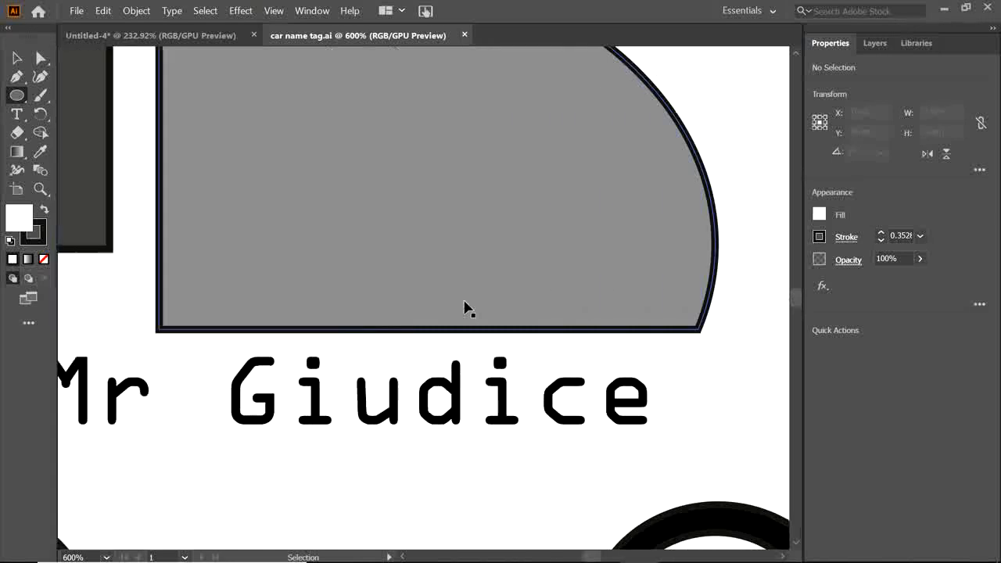
pyautogui.scroll(-5, 464, 307)
pyautogui.scroll(15, 346, 292)
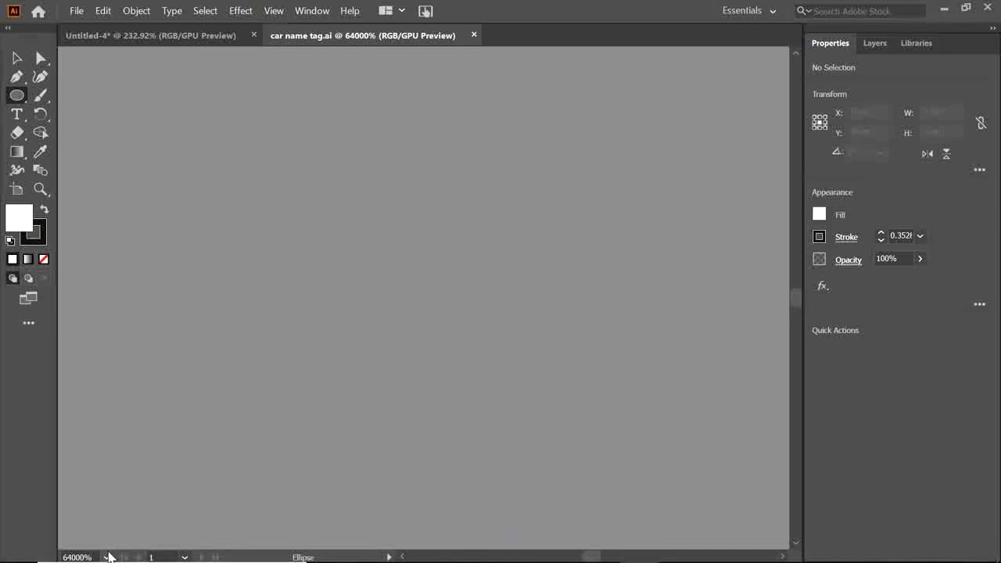
pyautogui.click(106, 556)
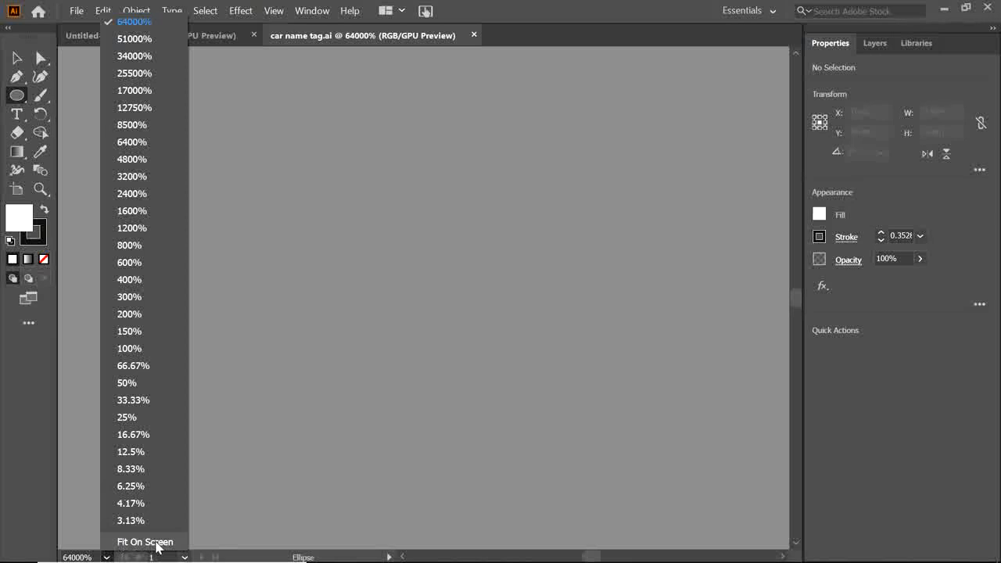
pyautogui.click(157, 543)
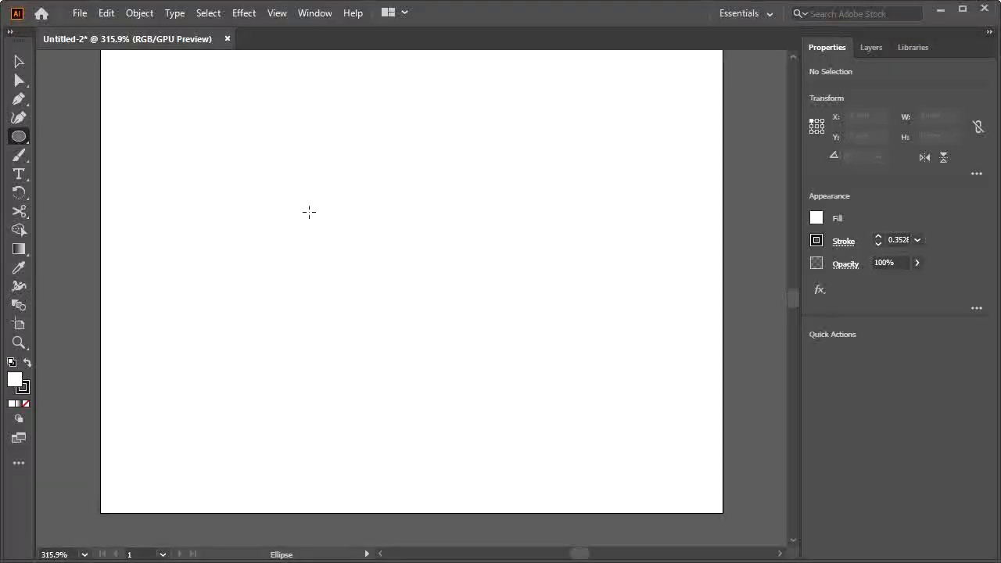
# Draw three overlapping ellipses: a large one about 38 × 26 mm, a small one at its lower left, and one about 34 × 16 mm at its lower right
pyautogui.moveTo(278, 197); pyautogui.dragTo(571, 398)
pyautogui.moveTo(245, 425); pyautogui.dragTo(384, 313)
pyautogui.moveTo(689, 415); pyautogui.dragTo(424, 292)
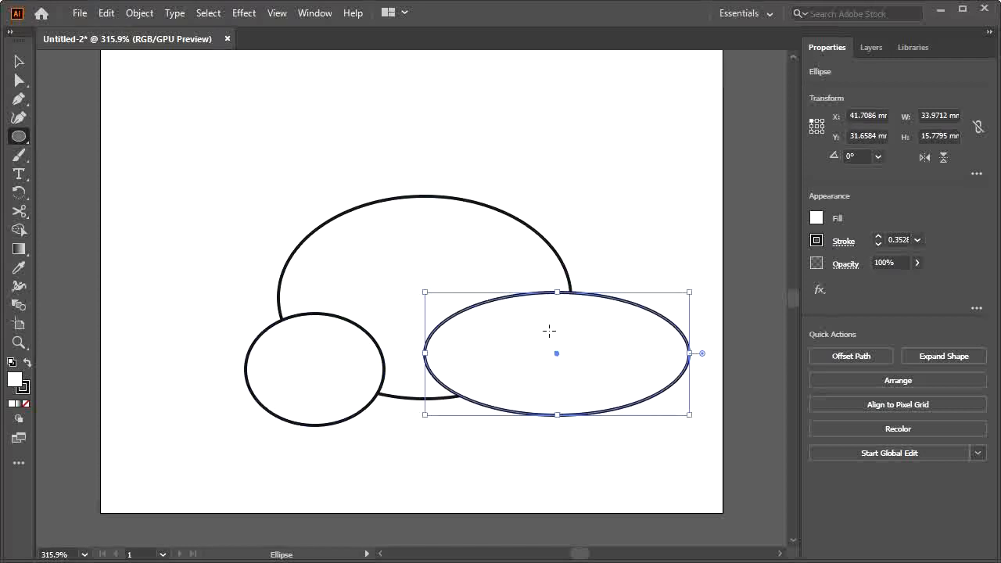
# Reposition the two lower ellipses and stretch both taller from their top edges, making the left one about 18 × 17 mm
pyautogui.press('v')
pyautogui.moveTo(556, 355); pyautogui.dragTo(548, 367)
pyautogui.moveTo(550, 307); pyautogui.dragTo(550, 293)
pyautogui.click(318, 369)
pyautogui.moveTo(317, 369); pyautogui.dragTo(300, 370)
pyautogui.moveTo(302, 312); pyautogui.dragTo(302, 293)
pyautogui.click(217, 472)
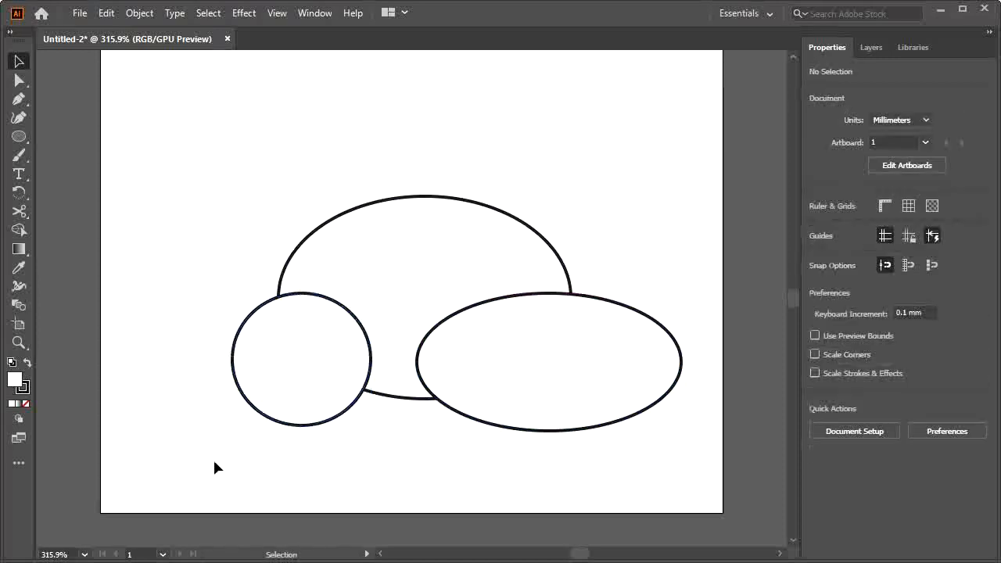
# Stretch the small left ellipse slightly taller by raising its top edge, and deselect it
pyautogui.click(313, 286)
pyautogui.click(293, 293)
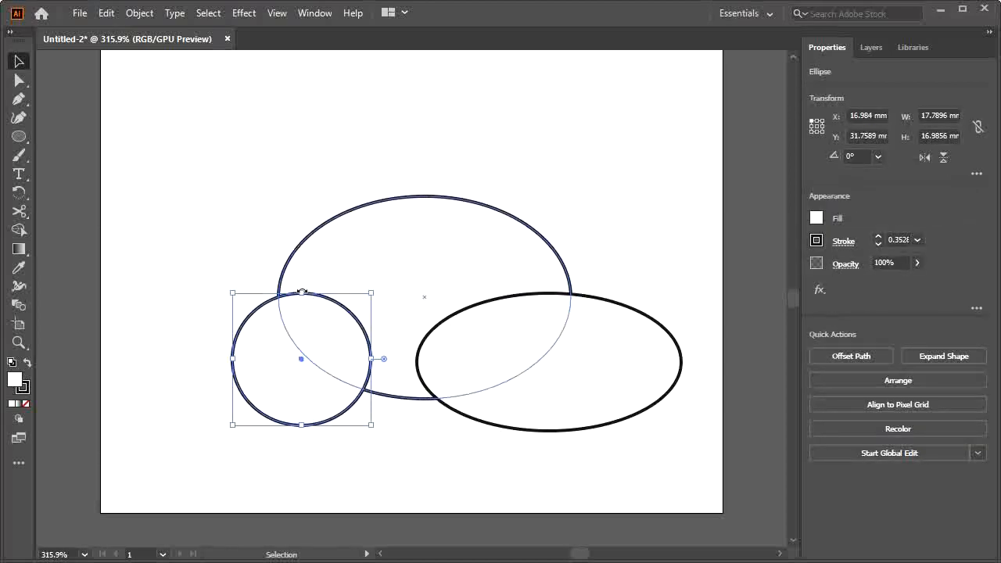
pyautogui.moveTo(302, 290); pyautogui.dragTo(302, 277)
pyautogui.click(150, 335)
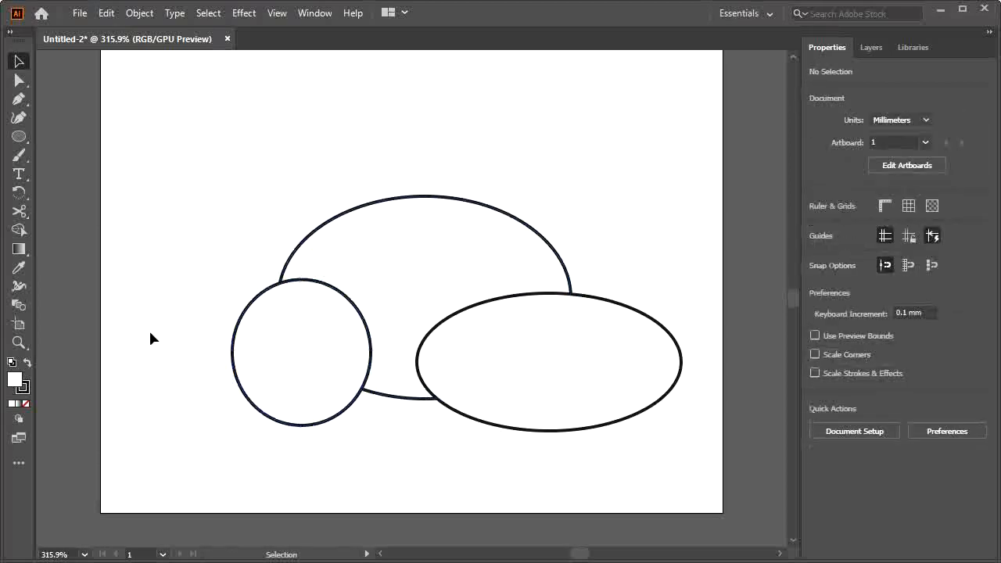
# Try uniting all three ellipses into one outline with Pathfinder Unite, undo the union, and clear the selection
pyautogui.moveTo(198, 186); pyautogui.dragTo(249, 254)
pyautogui.moveTo(707, 437); pyautogui.dragTo(708, 438)
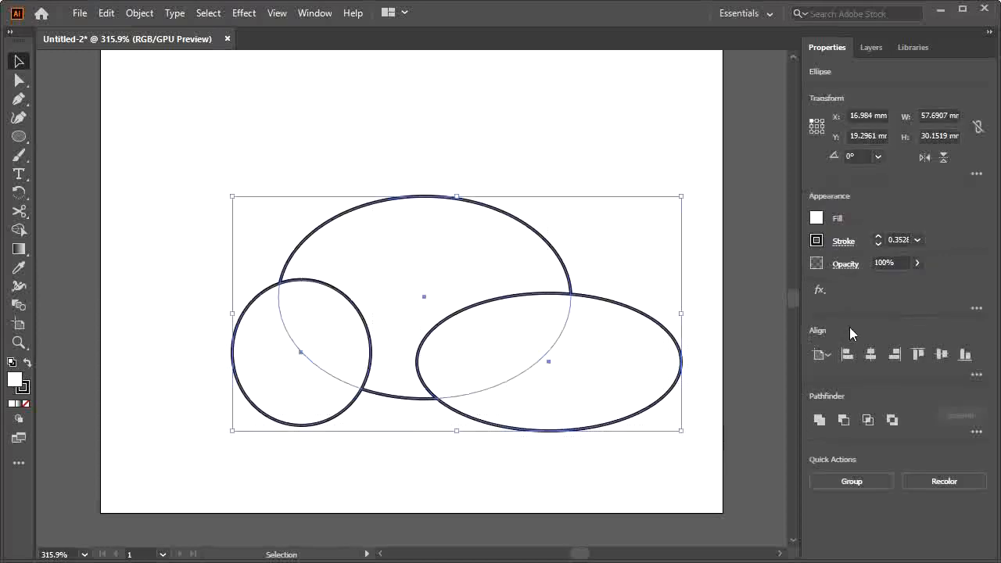
pyautogui.click(818, 420)
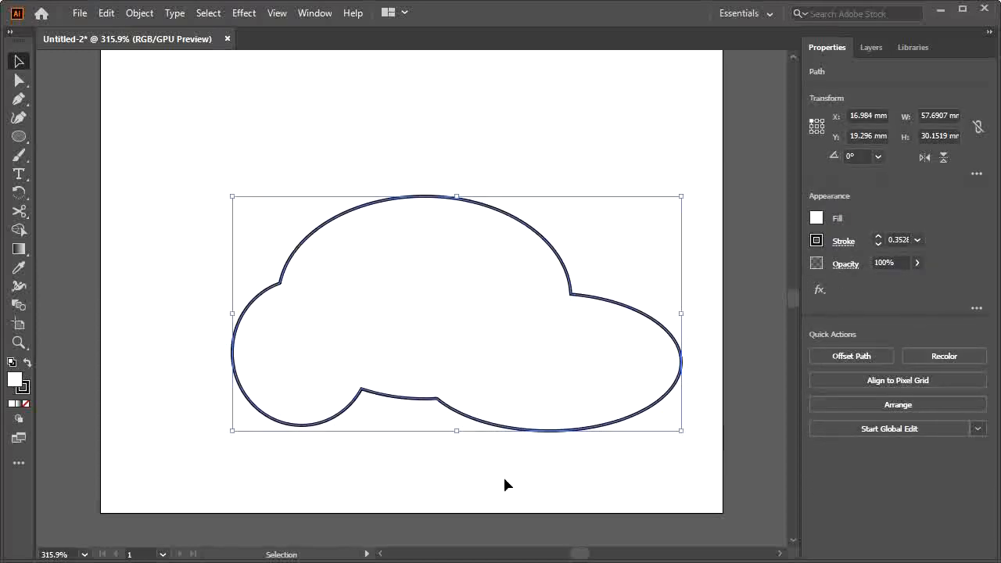
pyautogui.click(633, 464)
pyautogui.hotkey('ctrl', 'z')
pyautogui.click(606, 462)
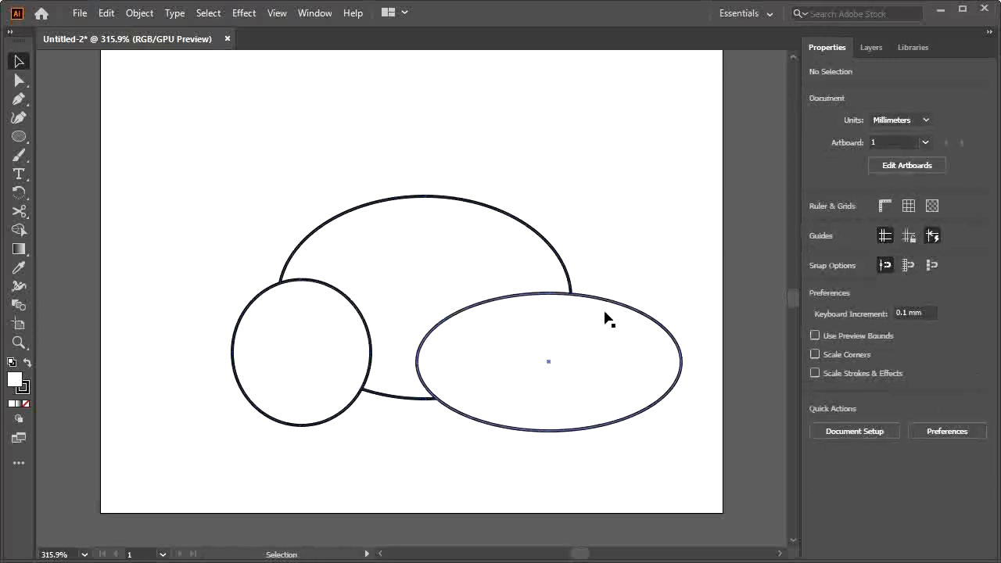
# Raise the top edge of the right ellipse slightly to make it taller, and deselect it
pyautogui.click(565, 304)
pyautogui.moveTo(553, 294); pyautogui.dragTo(551, 284)
pyautogui.click(416, 463)
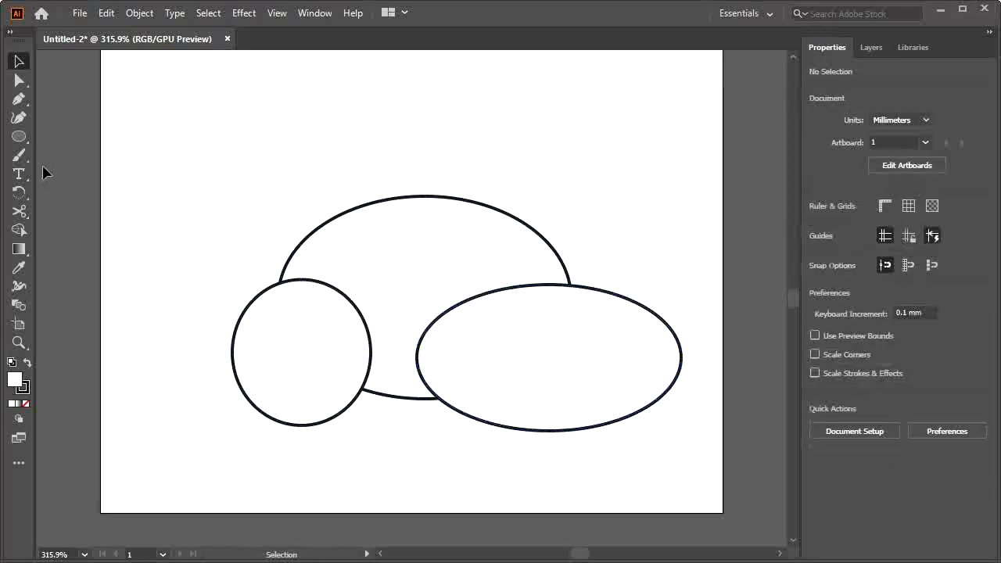
# Draw a rectangle bridging the lower halves of the left and right ellipses, and extend the left ellipse down to the rectangle's bottom edge
pyautogui.moveTo(19, 136); pyautogui.dragTo(54, 140)
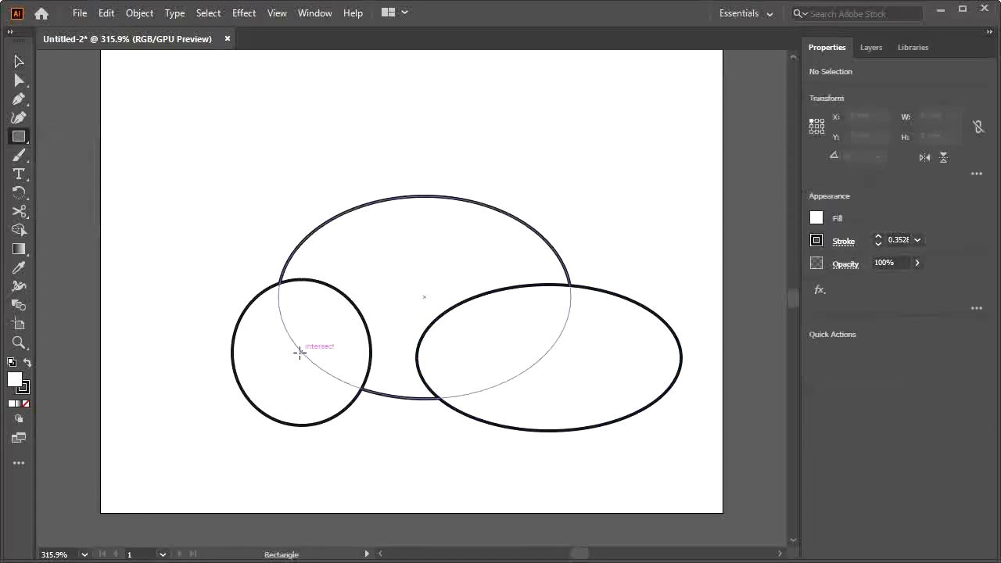
pyautogui.moveTo(302, 339); pyautogui.dragTo(549, 430)
pyautogui.press('v')
pyautogui.click(241, 451)
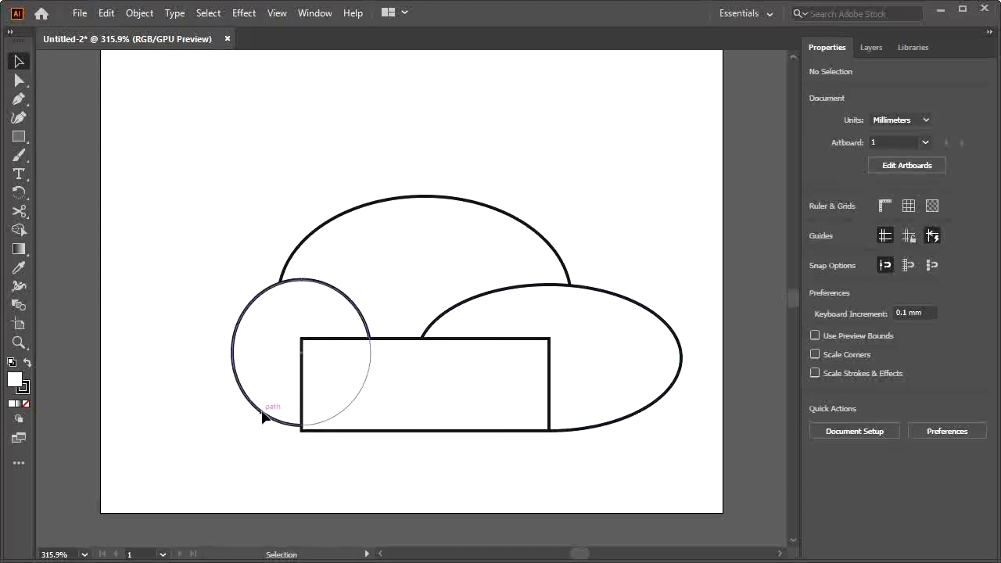
pyautogui.click(290, 423)
pyautogui.moveTo(300, 425); pyautogui.dragTo(301, 430)
# Try merging the three ellipses and the rectangle into one flat-bottomed cloud with Pathfinder Unite, and undo the union
pyautogui.moveTo(199, 473); pyautogui.dragTo(579, 307)
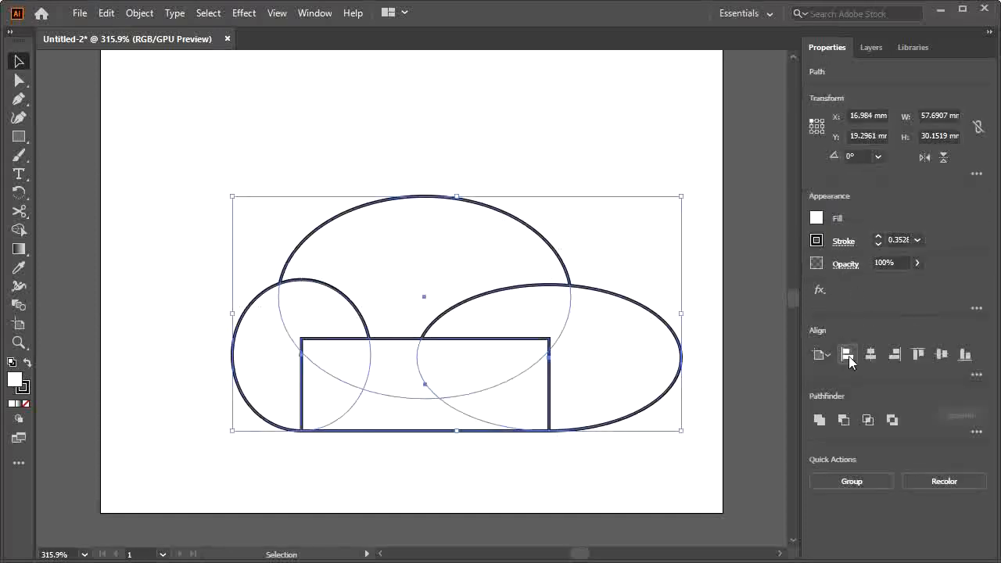
pyautogui.click(820, 419)
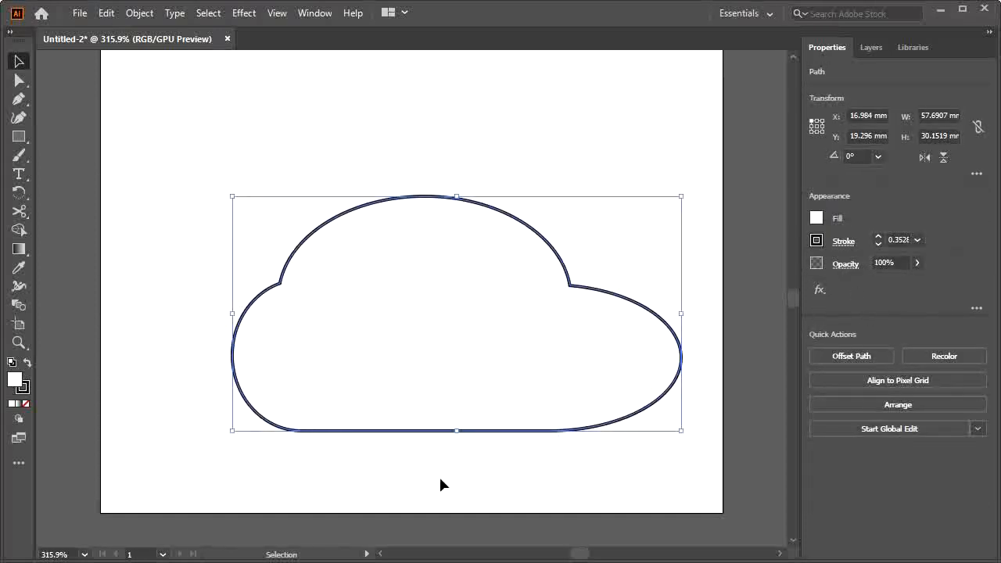
pyautogui.hotkey('ctrl', 'shift', 'a')
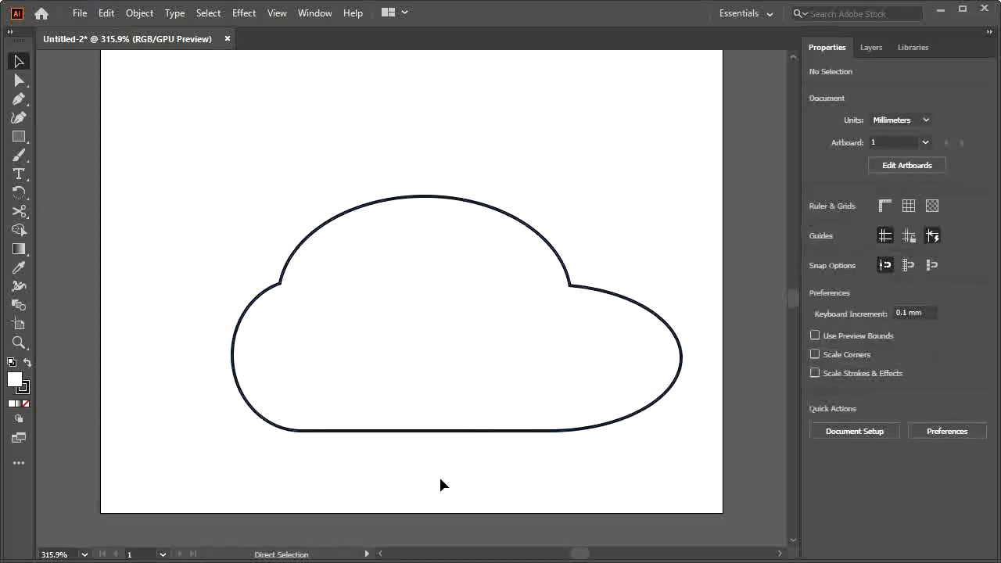
pyautogui.hotkey('ctrl', 'z')
pyautogui.click(125, 208)
# Duplicate the large top ellipse, centre the copy on the original, and shrink it proportionally about its centre
pyautogui.click(389, 203)
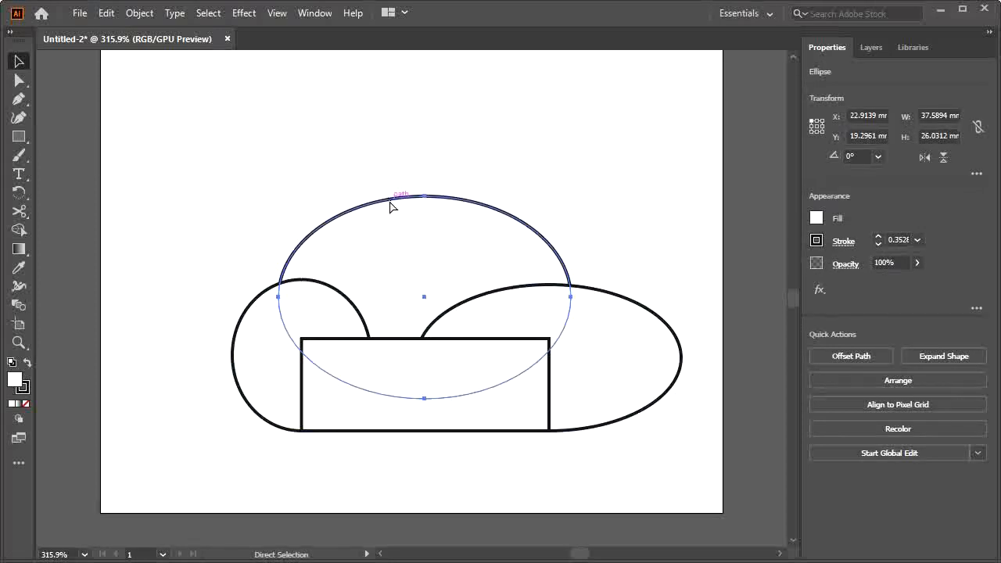
pyautogui.hotkey('ctrl', 'v')
pyautogui.moveTo(412, 298); pyautogui.dragTo(426, 297)
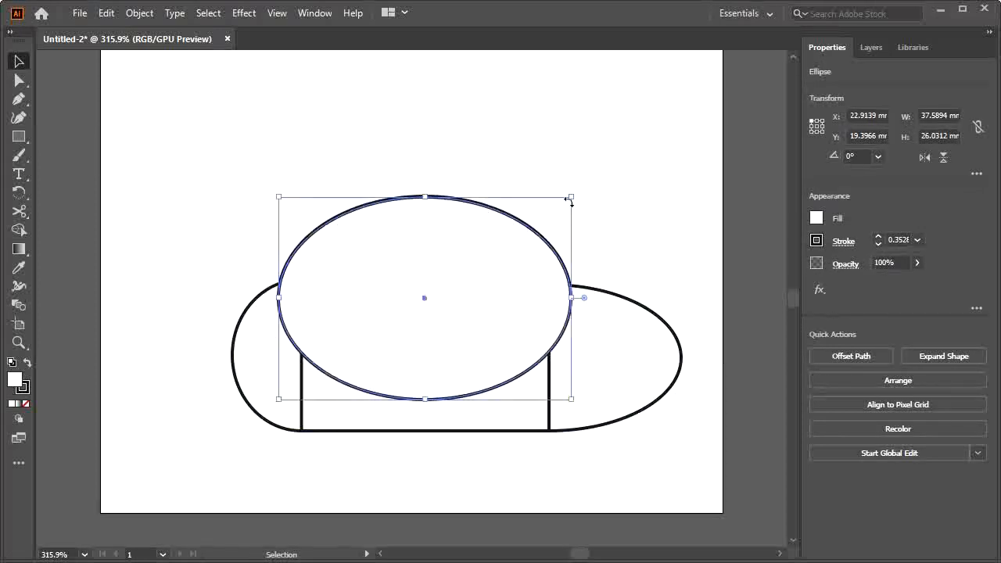
pyautogui.moveTo(573, 196)
pyautogui.mouseDown()
pyautogui.moveTo(563, 216)
pyautogui.moveTo(602, 169)
pyautogui.moveTo(574, 194)
pyautogui.moveTo(573, 220)
pyautogui.moveTo(580, 215)
pyautogui.mouseUp()
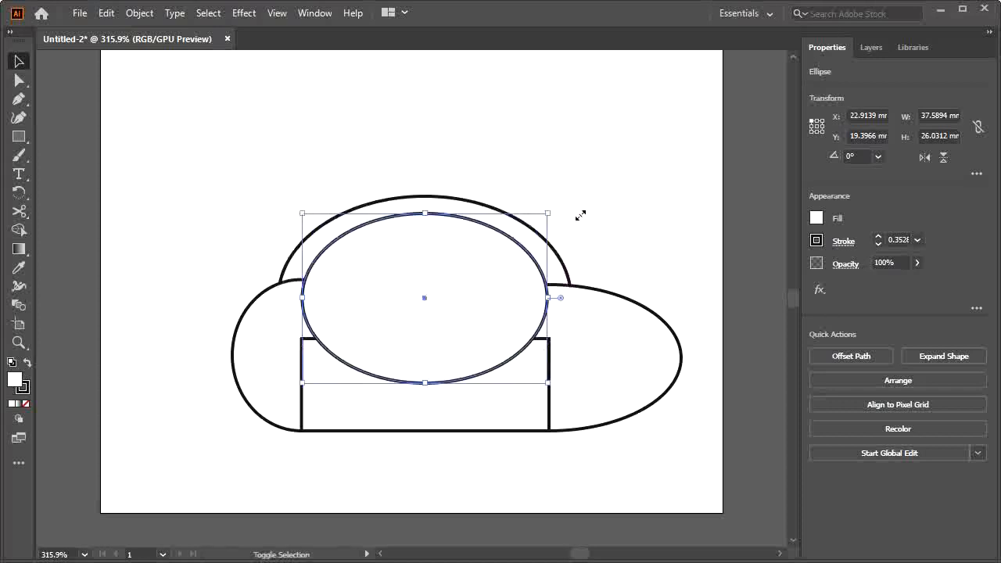
pyautogui.click(572, 161)
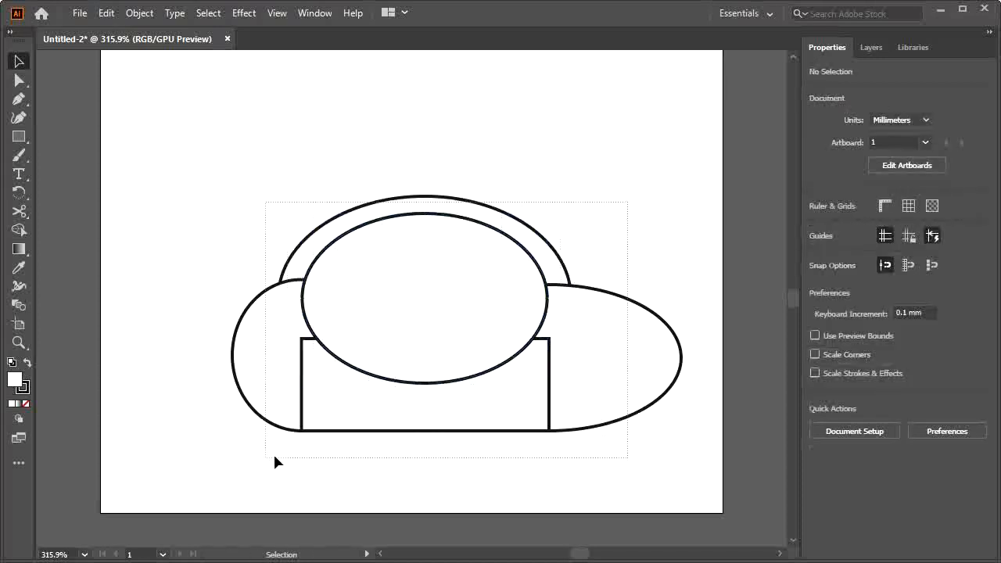
# Merge the three outer ellipses and the rectangle into one flat-bottomed outline with Pathfinder Unite, keeping the inner ellipse separate
pyautogui.hotkey('ctrl', 'a')
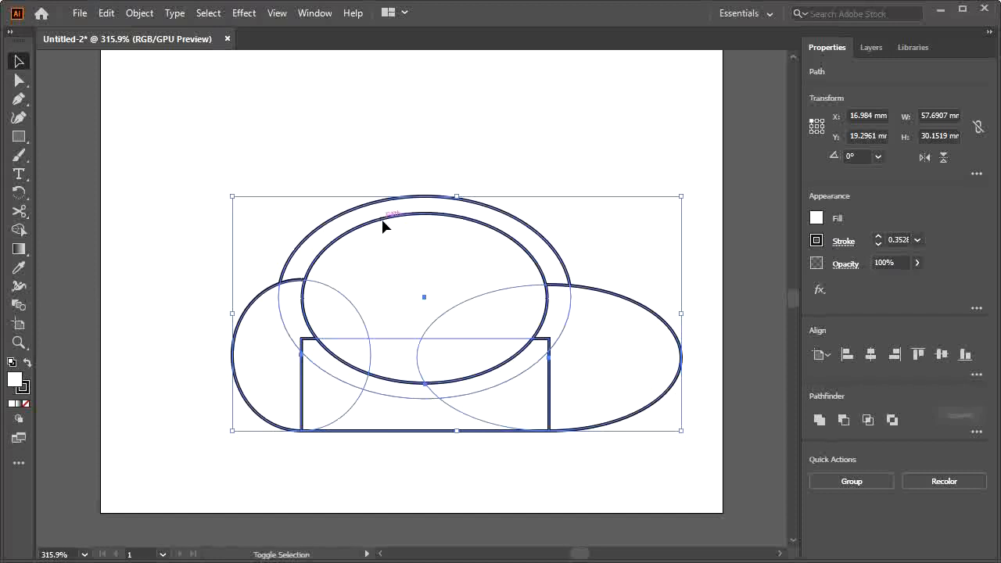
pyautogui.click(818, 420)
pyautogui.click(584, 463)
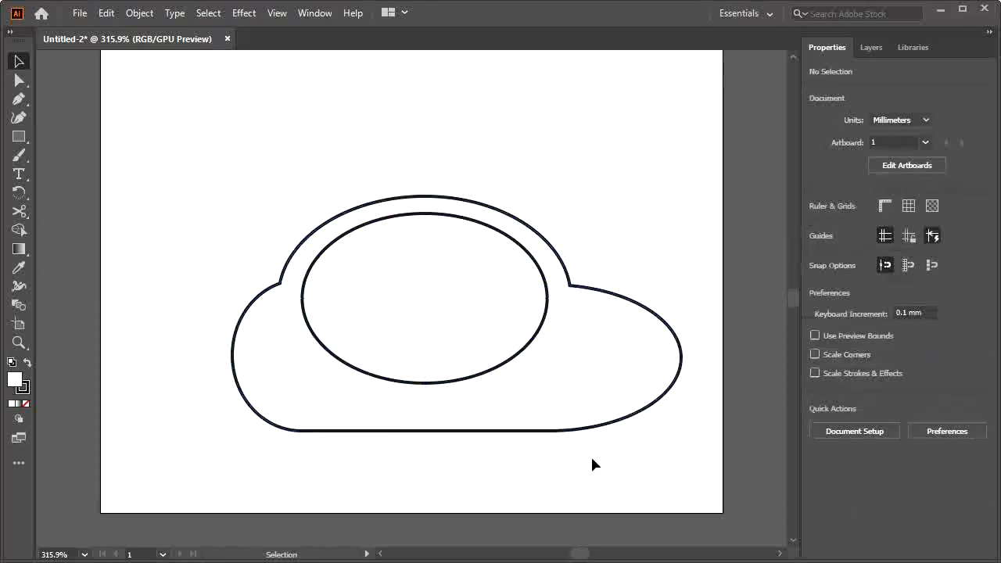
pyautogui.click(620, 291)
pyautogui.click(580, 110)
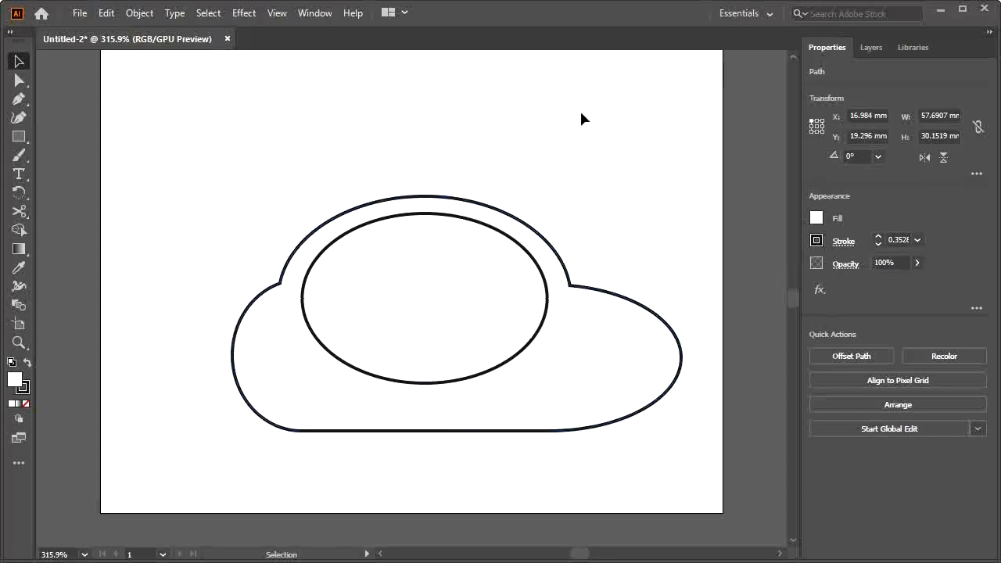
# Try bringing the merged outline one level forward in the stacking order
pyautogui.rightClick(550, 251)
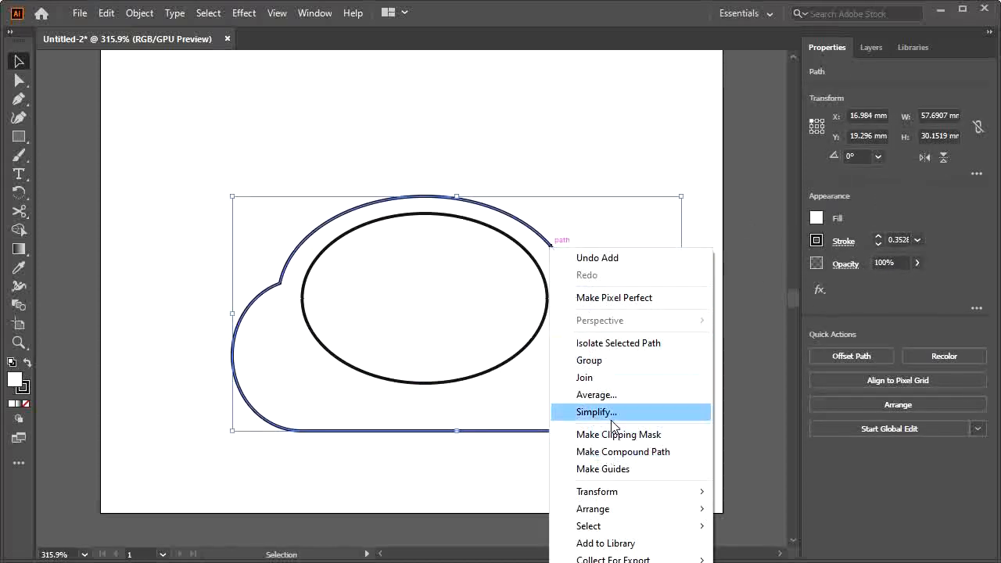
pyautogui.moveTo(631, 509)
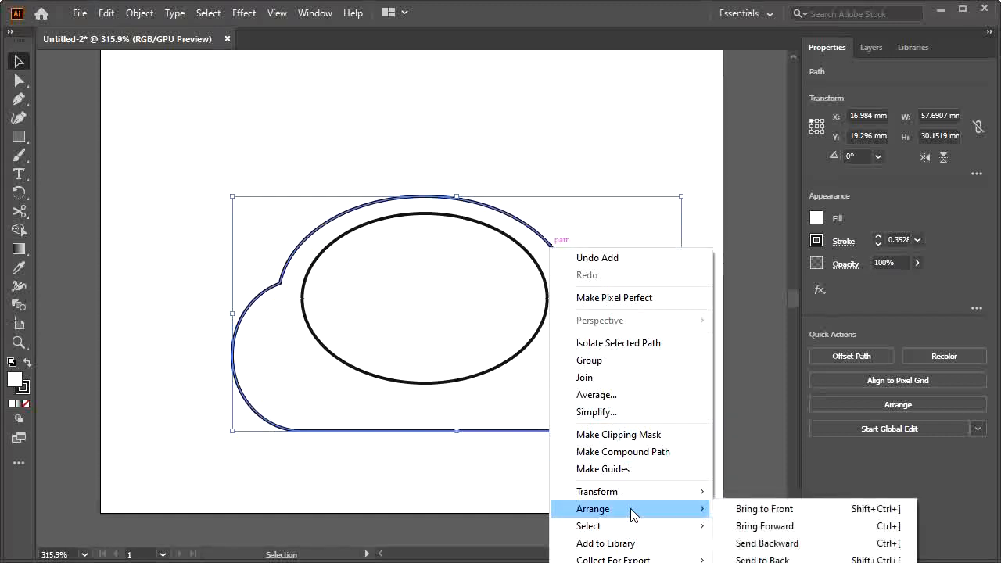
pyautogui.click(807, 527)
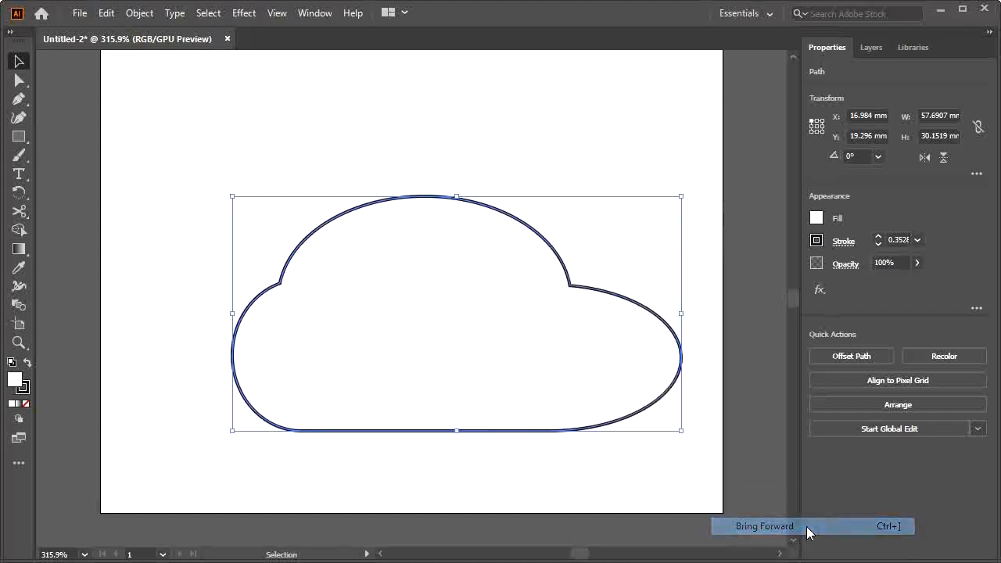
# Send the merged outline to the back of the stacking order, behind the inner ellipse, and deselect it
pyautogui.rightClick(567, 336)
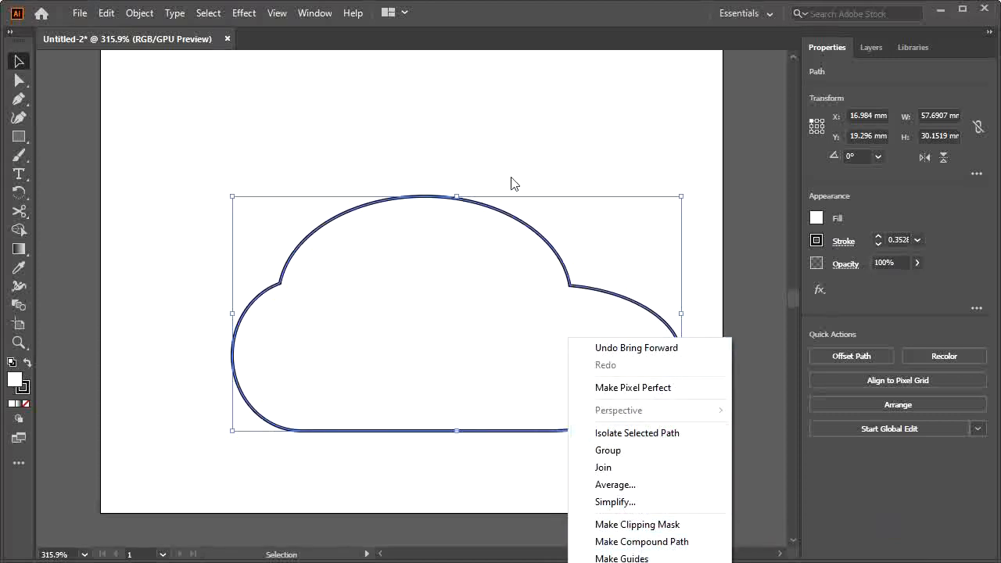
pyautogui.rightClick(438, 226)
pyautogui.moveTo(513, 478)
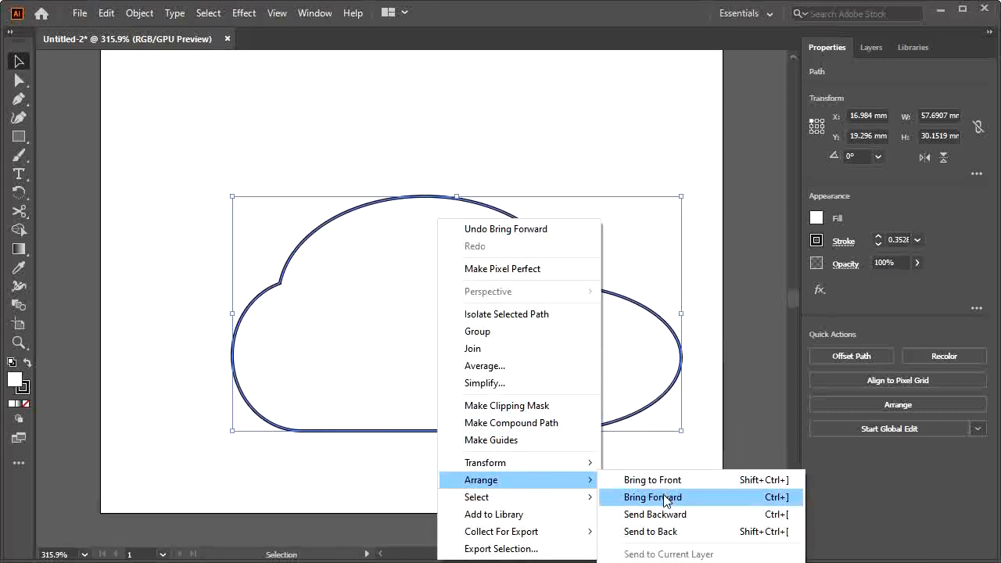
pyautogui.click(669, 531)
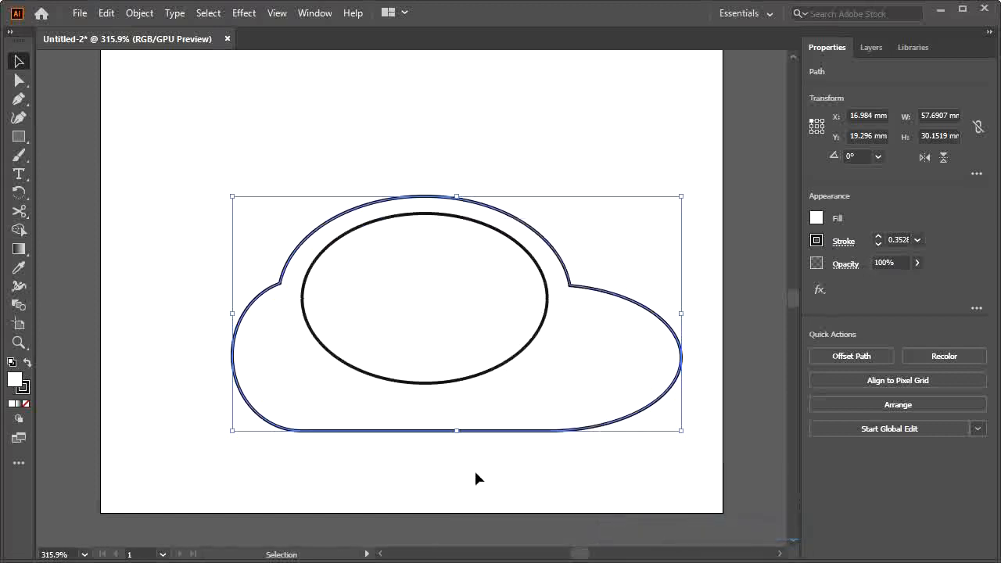
pyautogui.click(475, 471)
# Draw a rectangle about 36.4 by 11.5 mm over the inner ellipse's lower half and align its top edge with the ellipse's centre
pyautogui.click(19, 136)
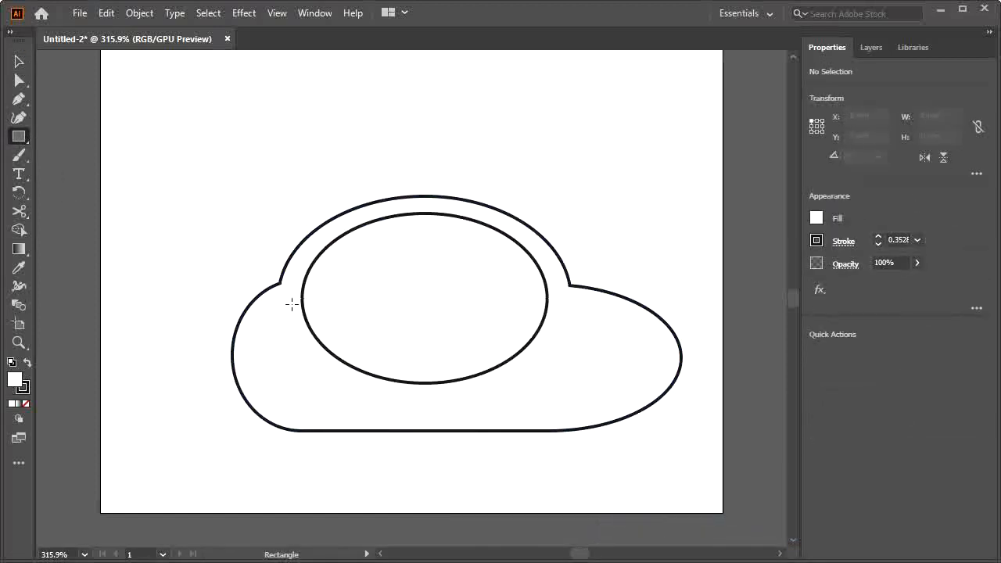
pyautogui.moveTo(291, 305); pyautogui.dragTo(575, 392)
pyautogui.press('v')
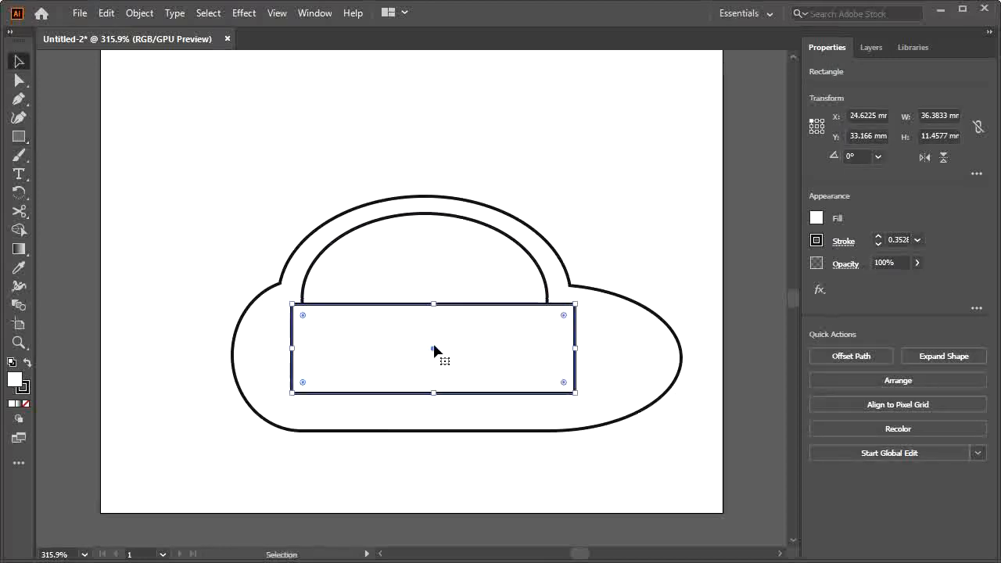
pyautogui.moveTo(434, 351); pyautogui.dragTo(432, 345)
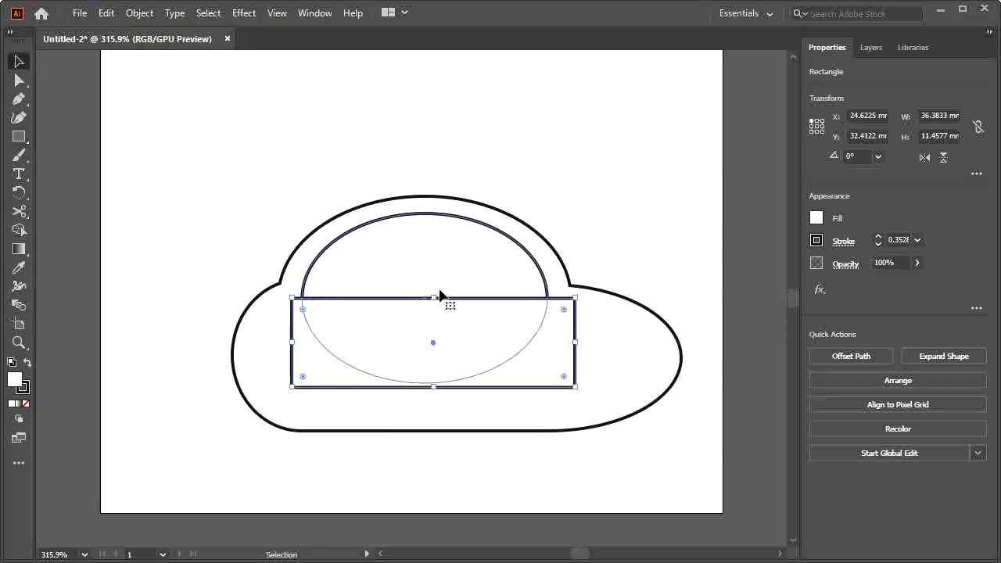
pyautogui.click(558, 166)
# Set the fill of the large merged outline to None and deselect it
pyautogui.click(324, 233)
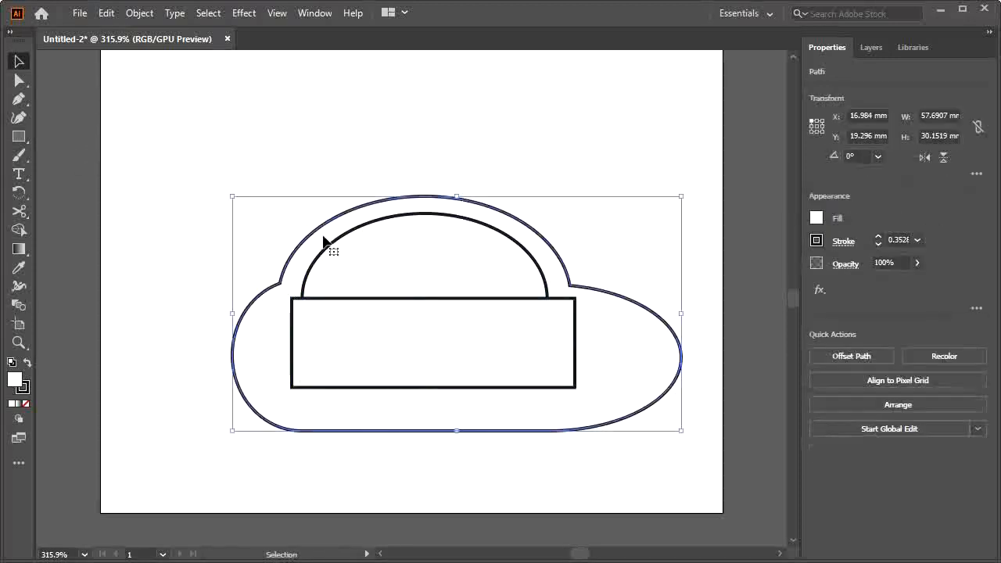
pyautogui.click(816, 219)
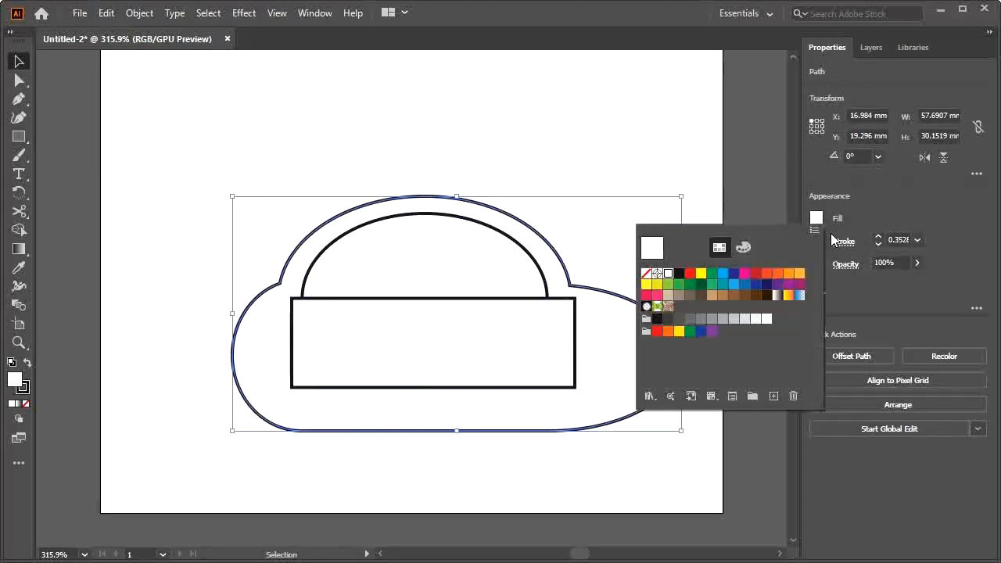
pyautogui.click(646, 273)
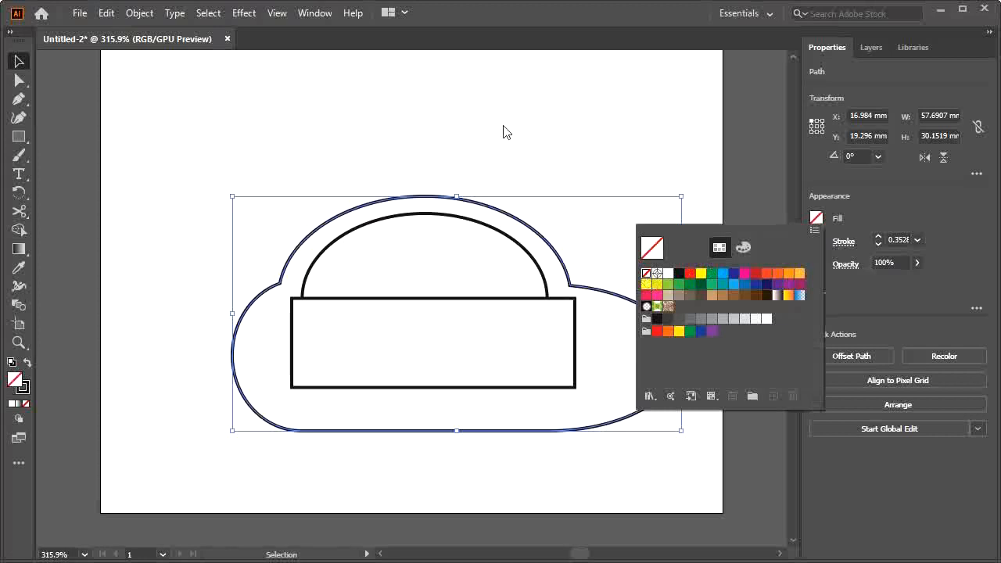
pyautogui.click(555, 129)
# Try uniting the inner ellipse and rectangle, undo it, and cut away the ellipse's lower half with Pathfinder Minus Front
pyautogui.moveTo(520, 317); pyautogui.dragTo(521, 317)
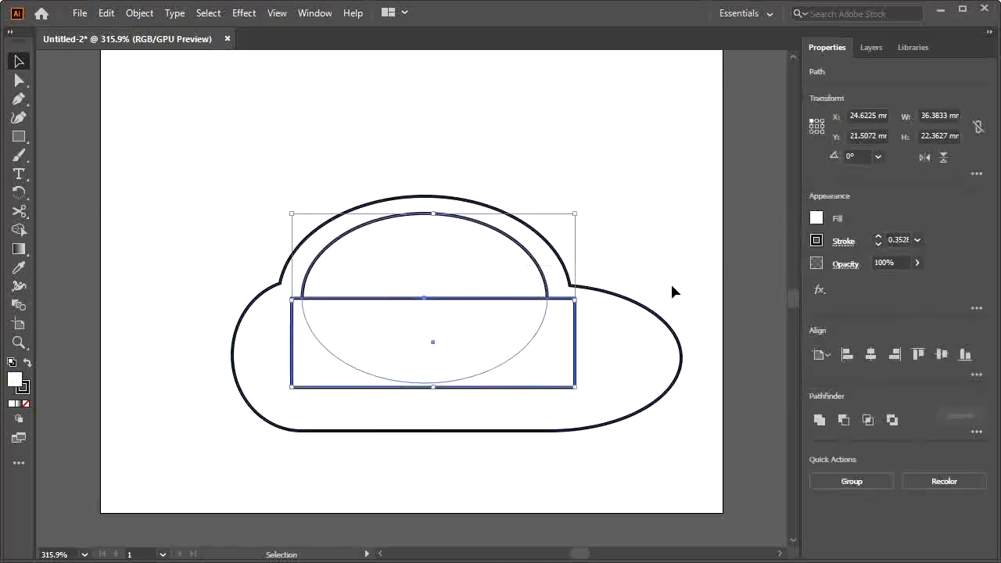
pyautogui.click(818, 420)
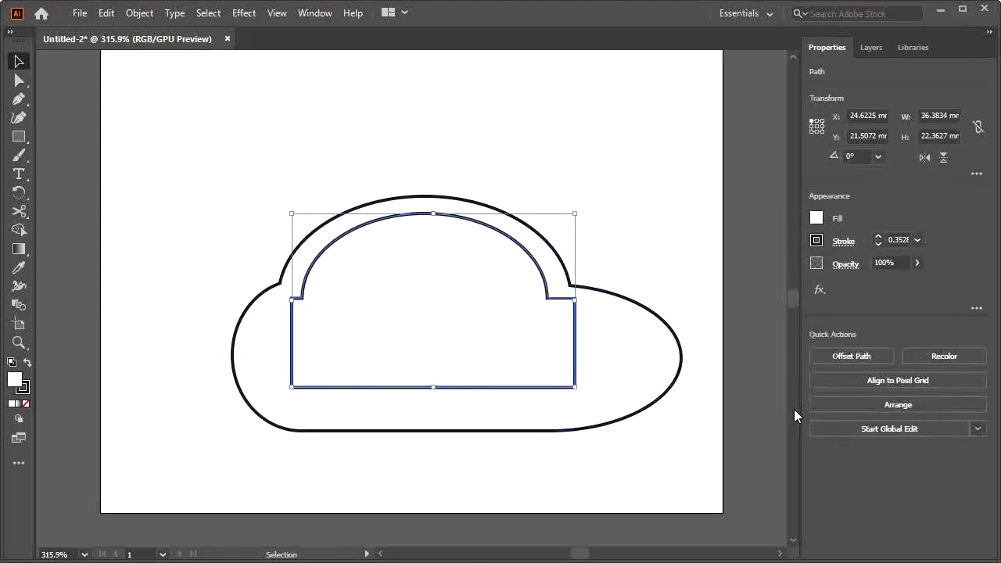
pyautogui.hotkey('ctrl', 'z')
pyautogui.click(844, 420)
pyautogui.click(510, 465)
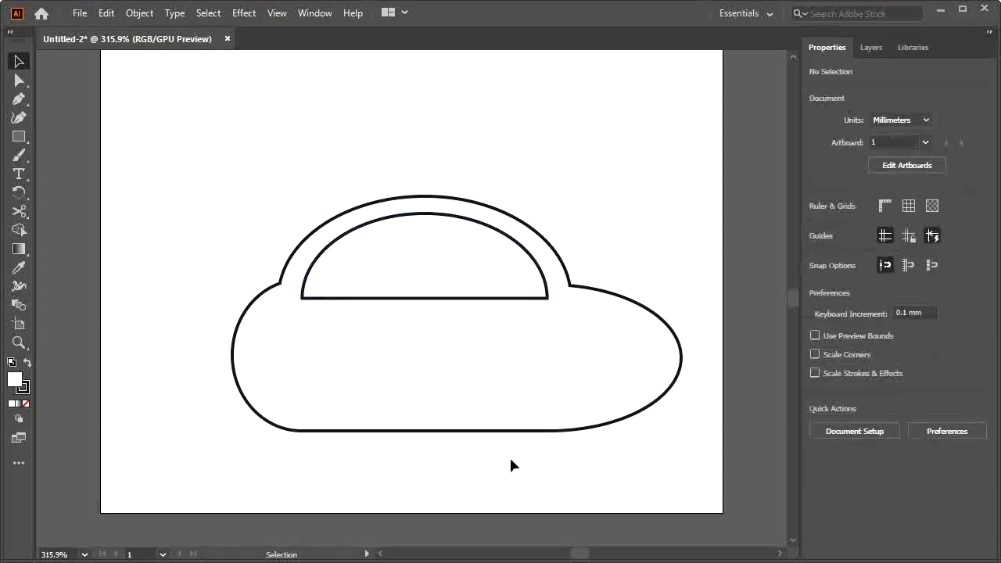
# Draw a narrow vertical rectangle about 1.3 by 14 mm across the half-ellipse window and shift it slightly left
pyautogui.press('m')
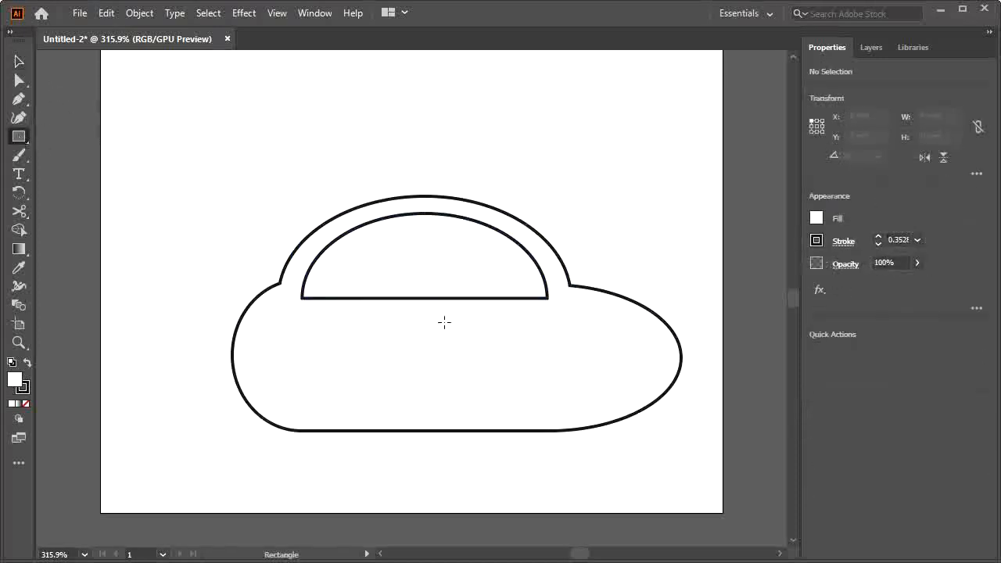
pyautogui.moveTo(421, 313); pyautogui.dragTo(409, 205)
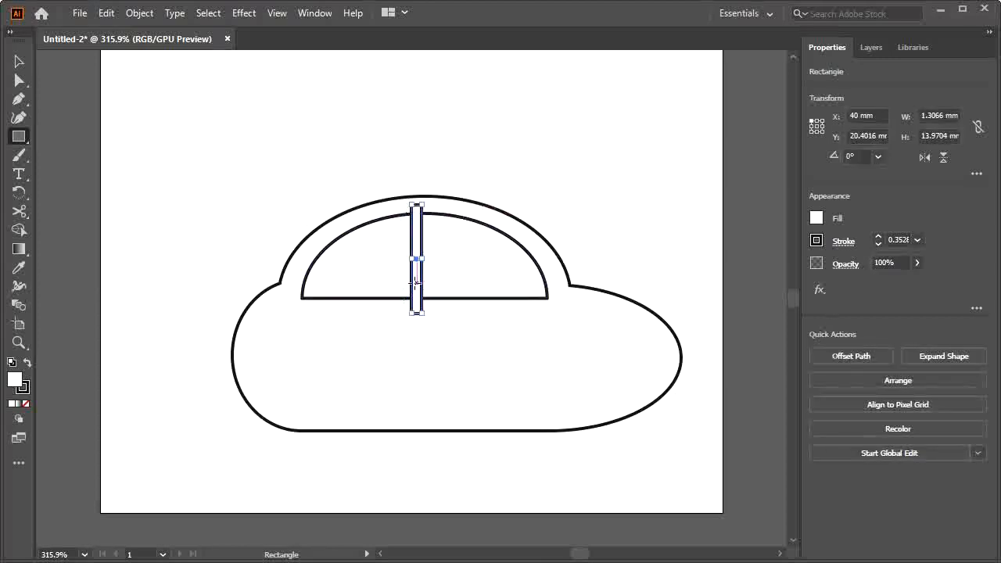
pyautogui.press('v')
pyautogui.moveTo(420, 280); pyautogui.dragTo(407, 279)
pyautogui.click(481, 310)
# Split the window into two panes by subtracting the narrow rectangle from it with Pathfinder Minus Front
pyautogui.moveTo(468, 344); pyautogui.dragTo(395, 280)
pyautogui.click(843, 422)
pyautogui.click(544, 155)
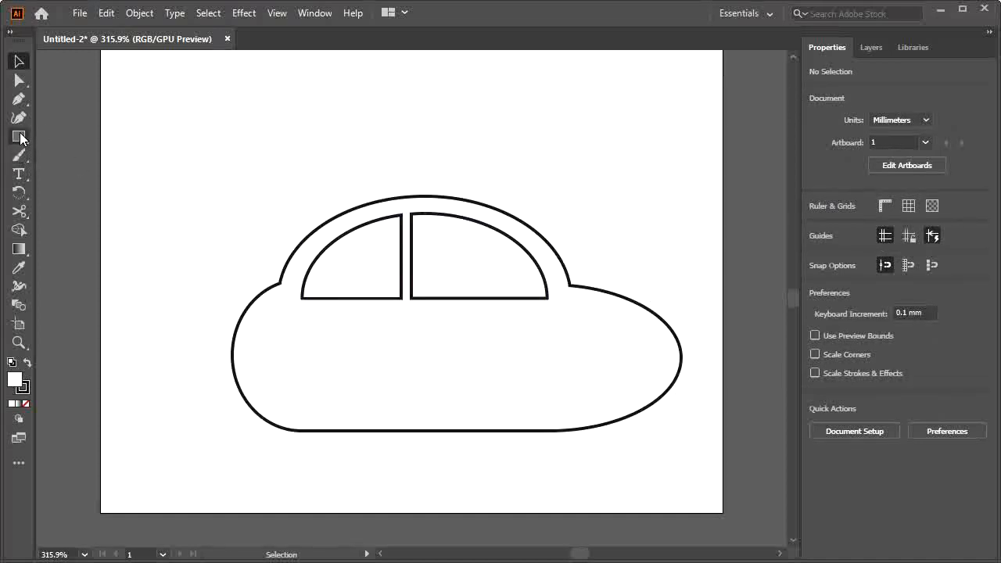
# Draw a circle about 15.7 mm wide on the body's lower edge and duplicate it at the same height, forming front and rear wheels
pyautogui.moveTo(20, 138); pyautogui.dragTo(58, 156)
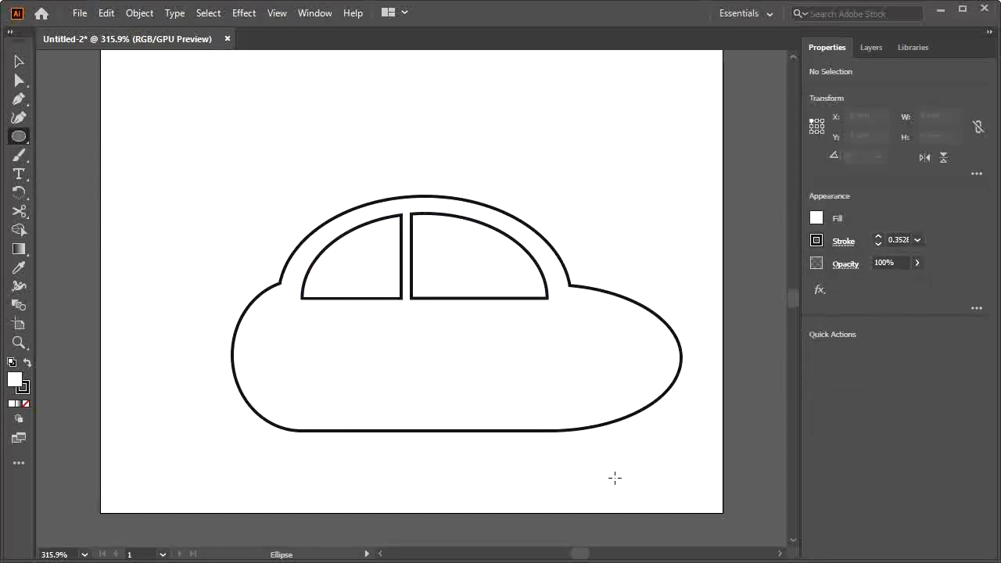
pyautogui.moveTo(595, 468); pyautogui.dragTo(473, 345)
pyautogui.press('v')
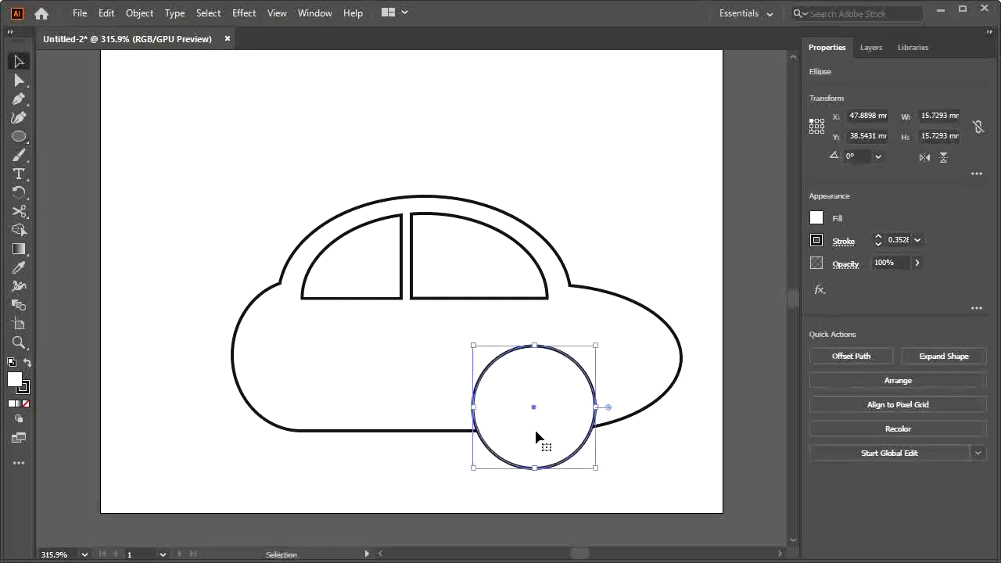
pyautogui.moveTo(532, 406); pyautogui.dragTo(340, 411)
pyautogui.click(187, 446)
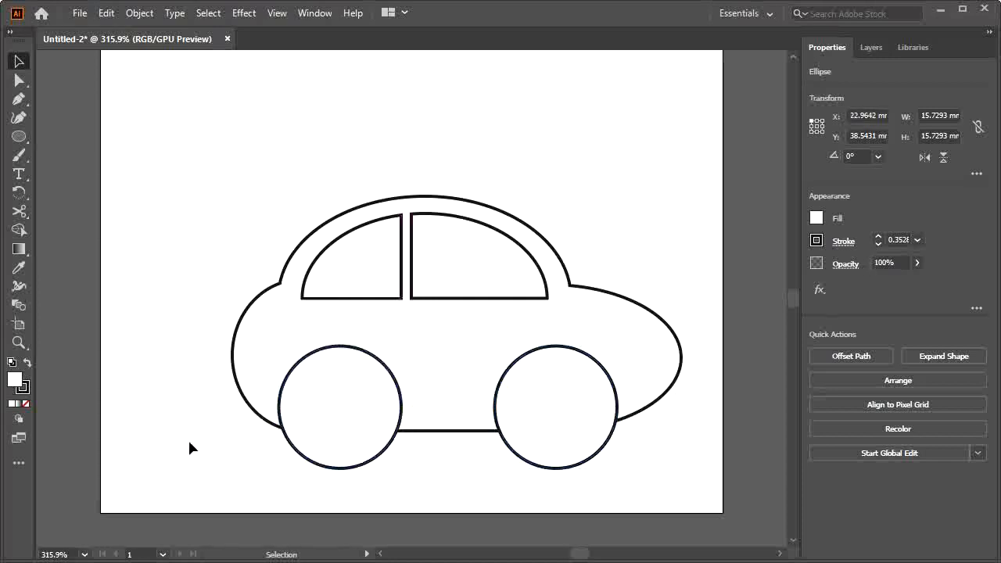
# Add a concentric inner circle about 13.1 mm wide to the left wheel and duplicate it at the centre of the right wheel
pyautogui.click(356, 366)
pyautogui.hotkey('ctrl', 'c')
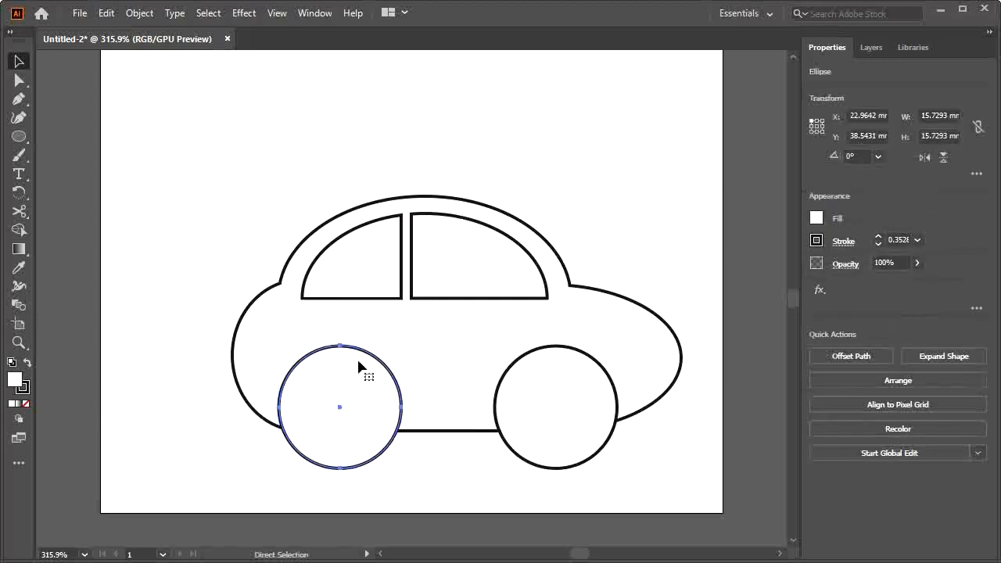
pyautogui.hotkey('ctrl', 'v')
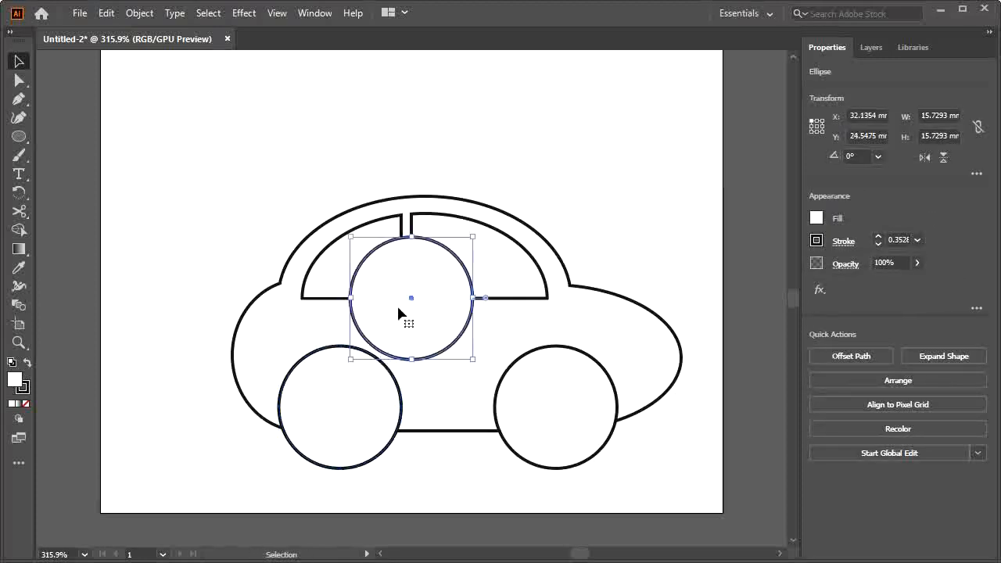
pyautogui.moveTo(405, 297); pyautogui.dragTo(338, 403)
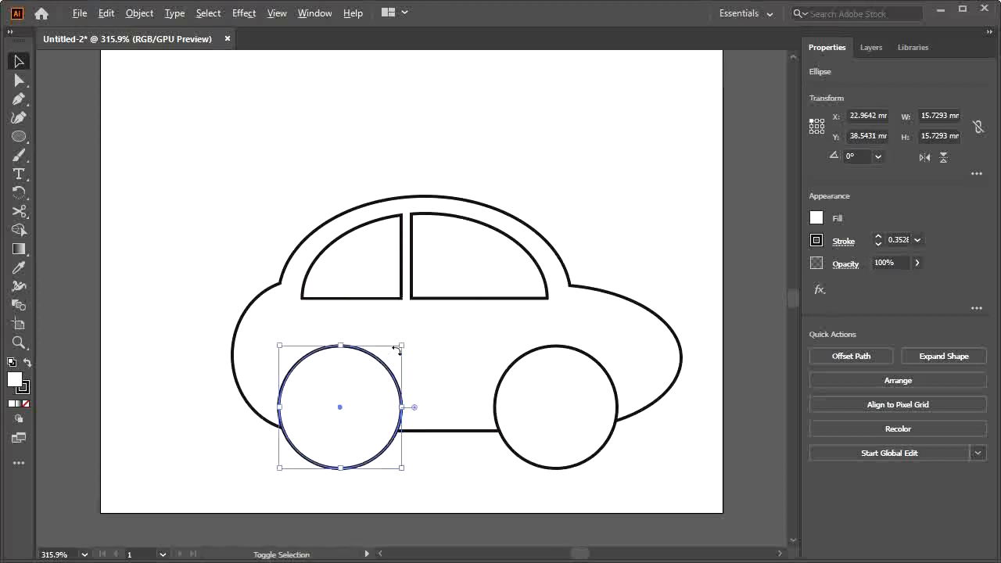
pyautogui.moveTo(397, 351)
pyautogui.mouseDown()
pyautogui.moveTo(398, 342)
pyautogui.moveTo(390, 356)
pyautogui.mouseUp()
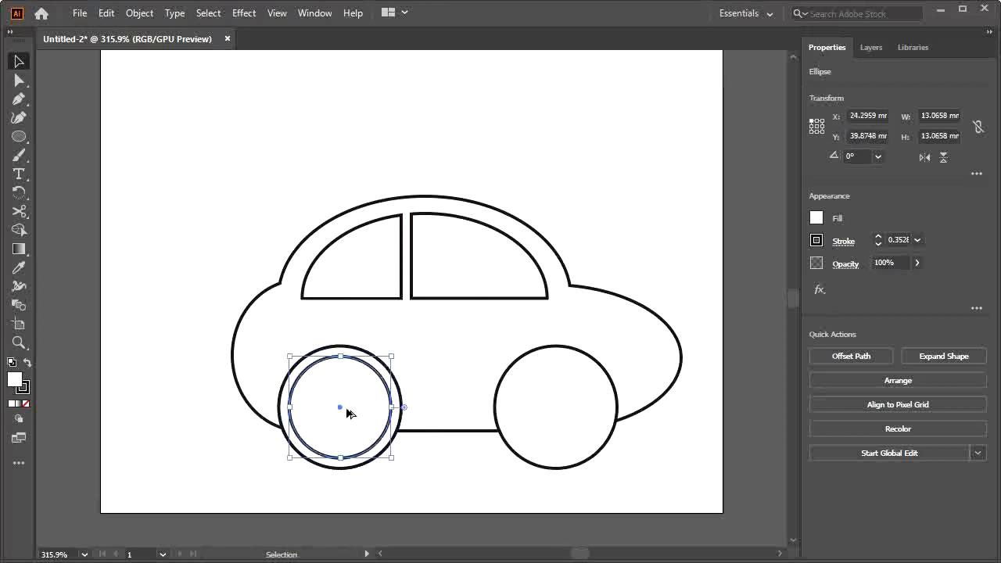
pyautogui.moveTo(340, 407); pyautogui.dragTo(555, 407)
pyautogui.click(141, 322)
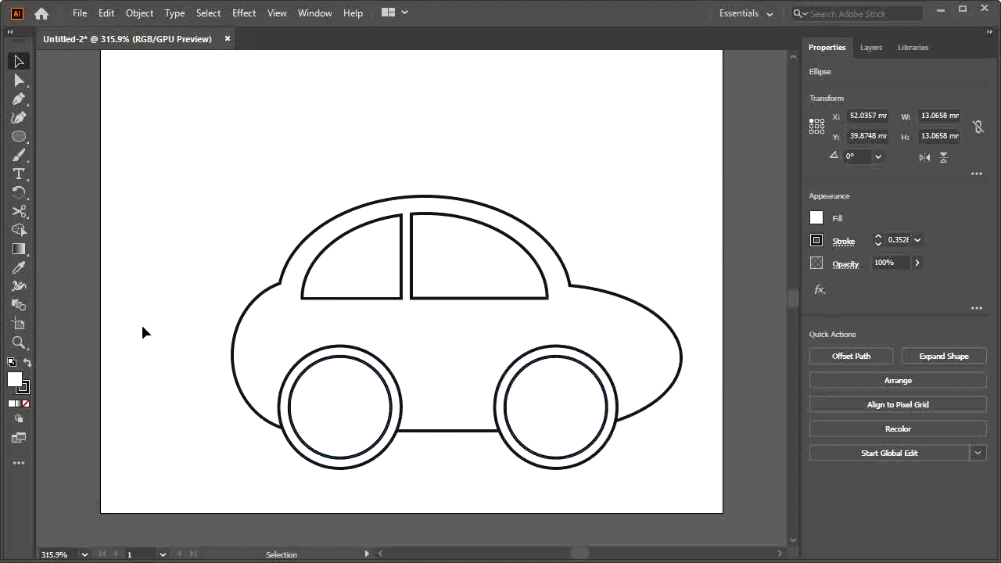
# Merge the car body outline and both outer wheel circles into one shape with Pathfinder Unite, and deselect it
pyautogui.click(284, 434)
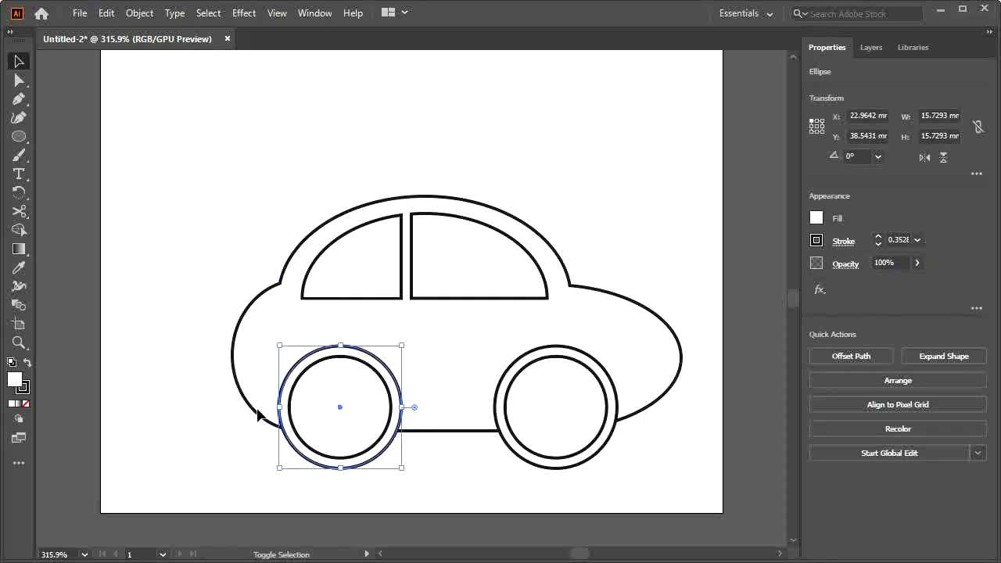
pyautogui.keyDown('shift'); pyautogui.click(259, 417); pyautogui.keyUp('shift')
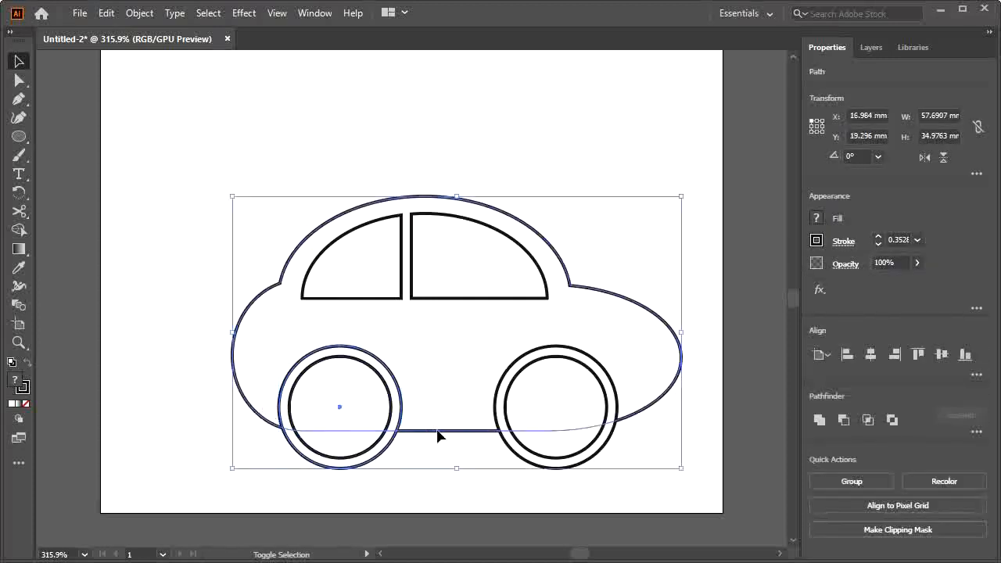
pyautogui.keyDown('shift'); pyautogui.click(509, 450); pyautogui.keyUp('shift')
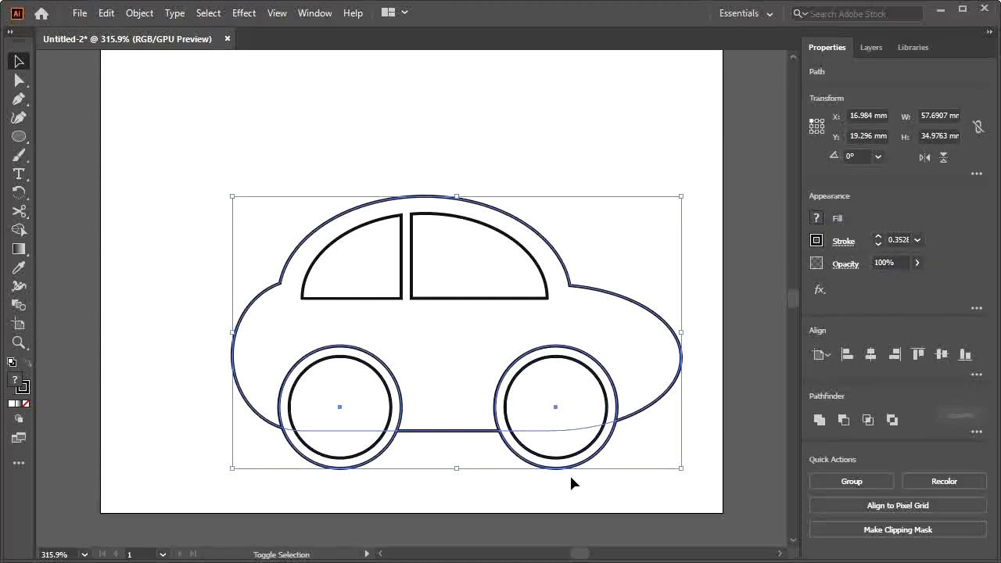
pyautogui.click(824, 420)
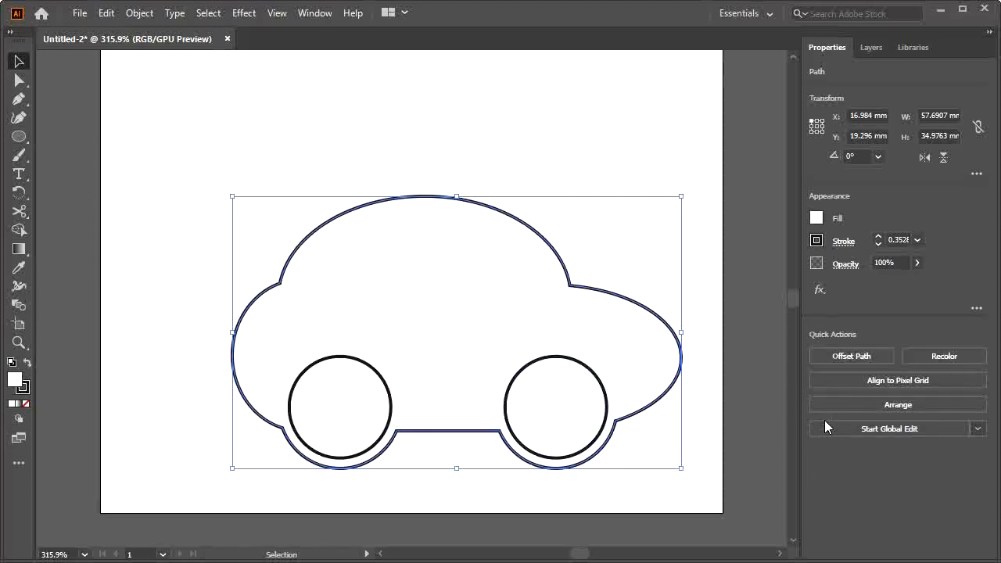
pyautogui.click(574, 117)
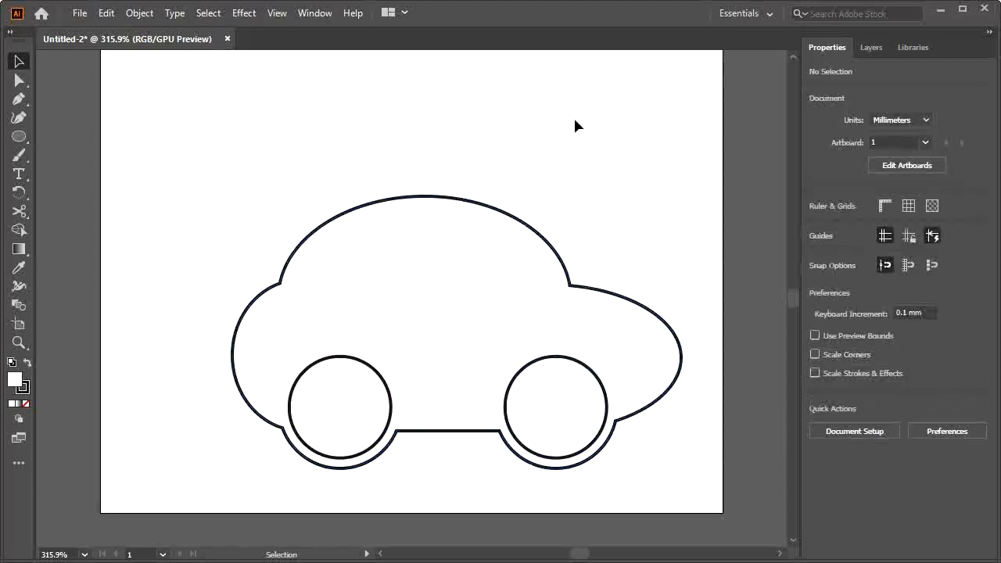
# Remove the fill from the merged car body so the window panes behind it show, and deselect it
pyautogui.click(648, 314)
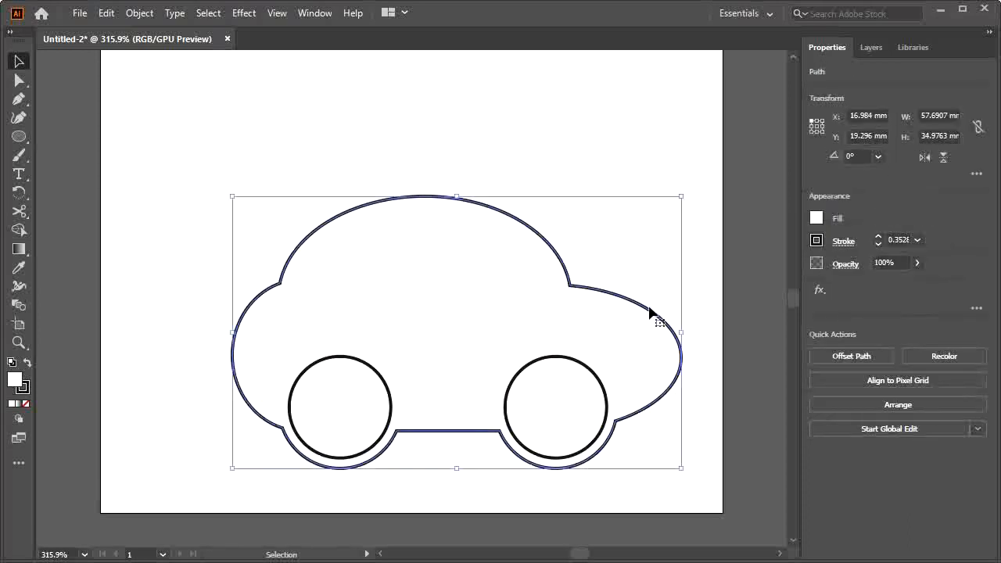
pyautogui.click(816, 220)
pyautogui.click(646, 273)
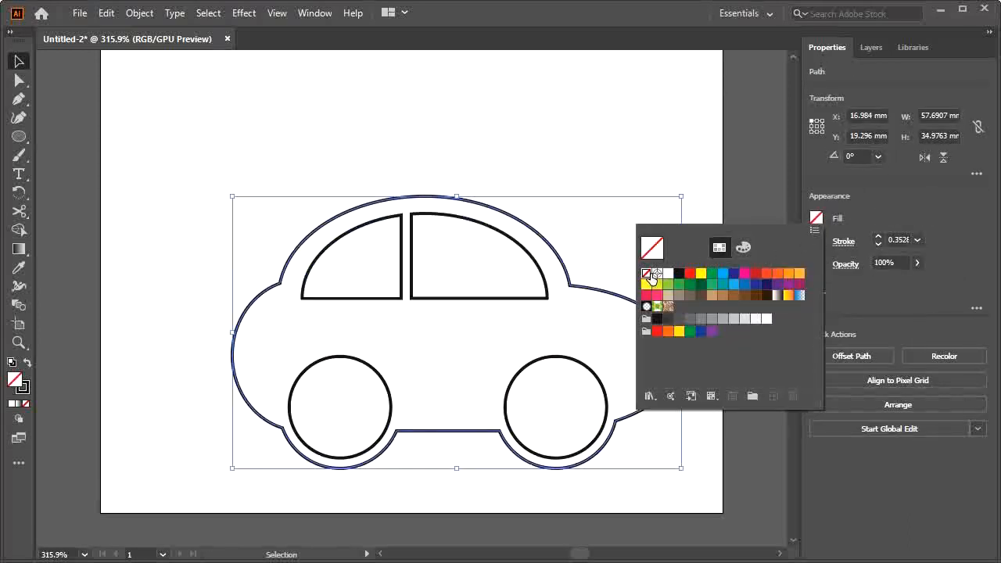
pyautogui.click(529, 141)
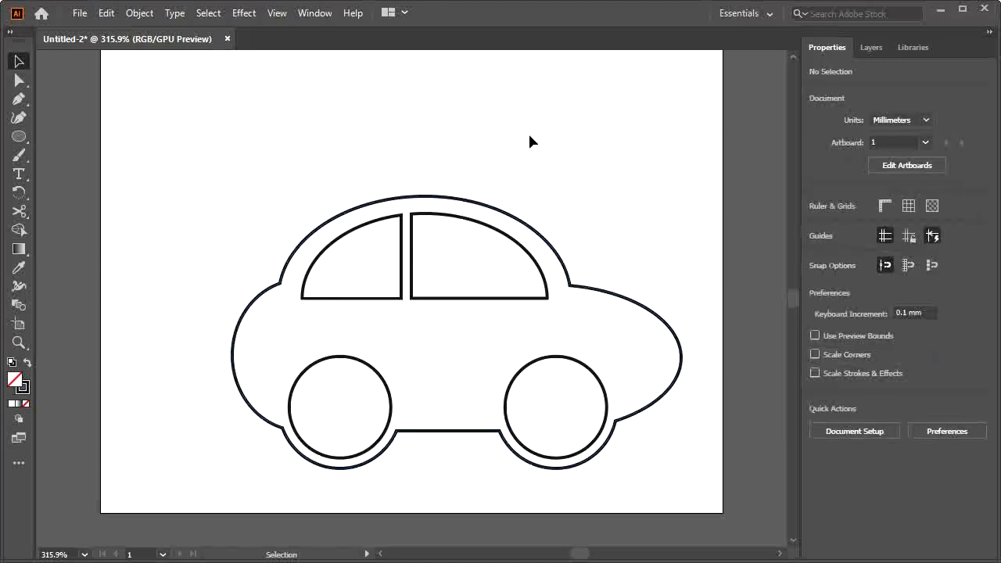
# Add the person's title and surname as text on the car body below the windows and enlarge it to about 26 mm wide
pyautogui.click(17, 174)
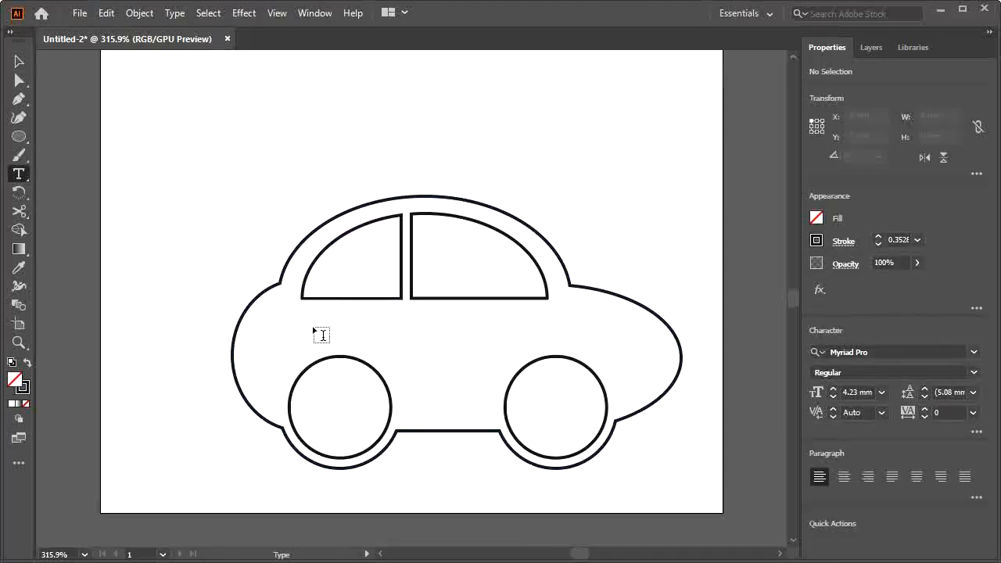
pyautogui.click(398, 322)
pyautogui.write('M')
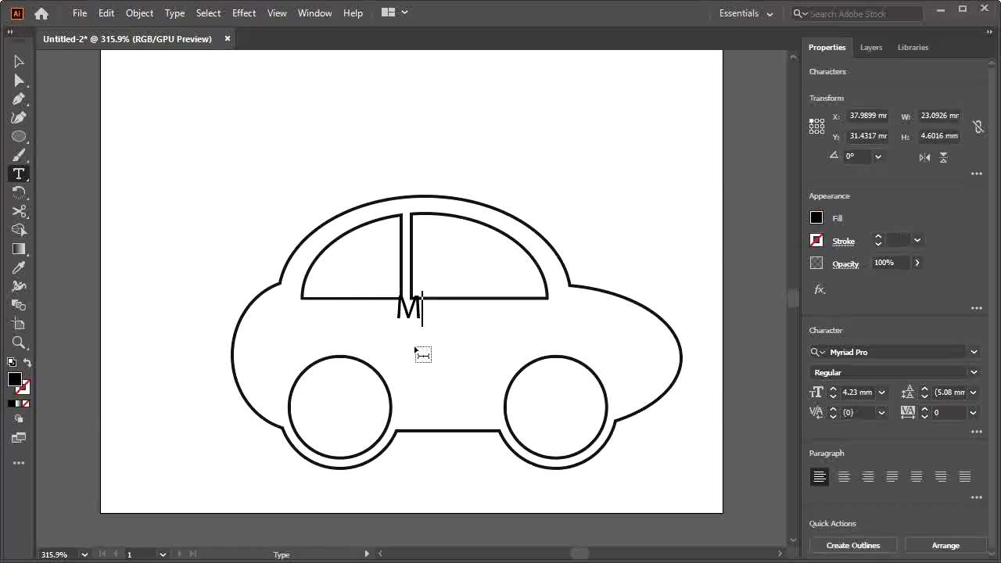
pyautogui.write('r Giudice')
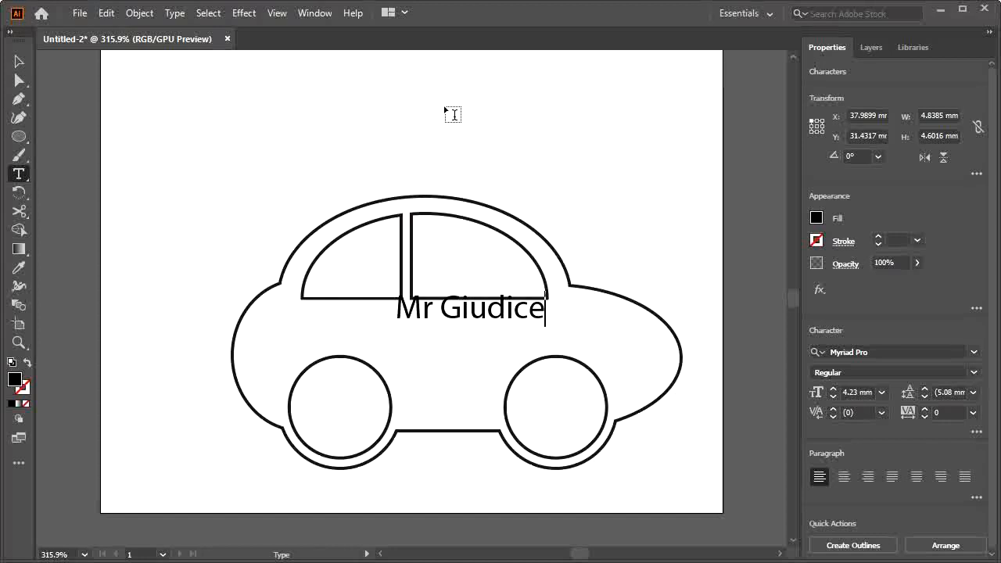
pyautogui.press('Escape')
pyautogui.moveTo(475, 315); pyautogui.dragTo(454, 335)
pyautogui.moveTo(523, 347); pyautogui.dragTo(573, 330)
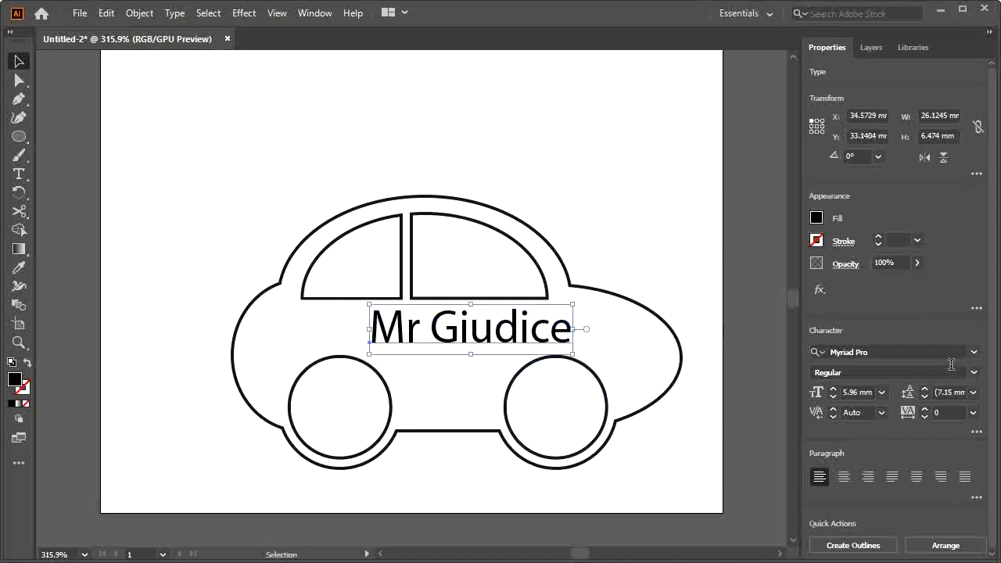
# Set the name text's font to Kristen ITC and centre the text between the windows and the wheels
pyautogui.click(973, 352)
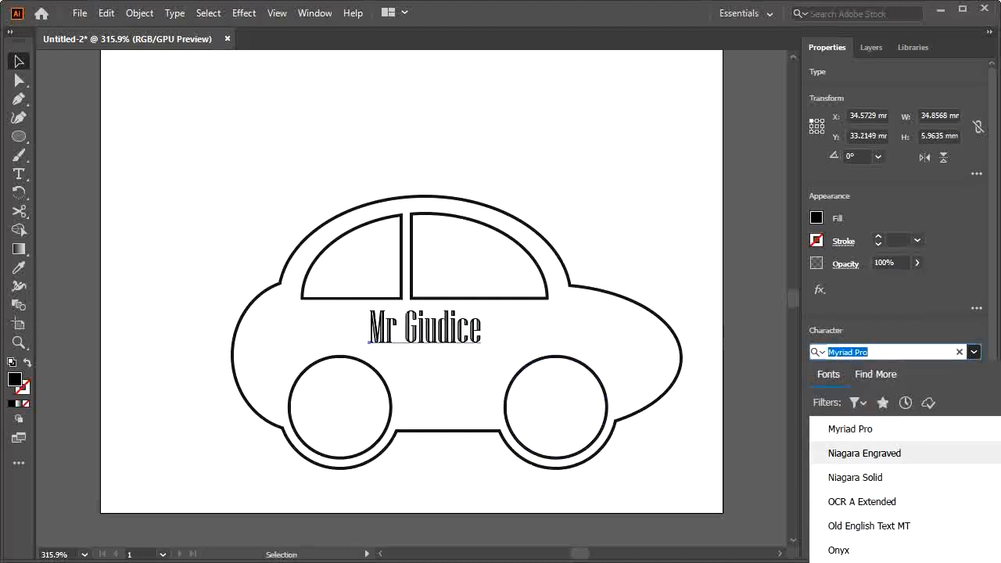
pyautogui.click(864, 452)
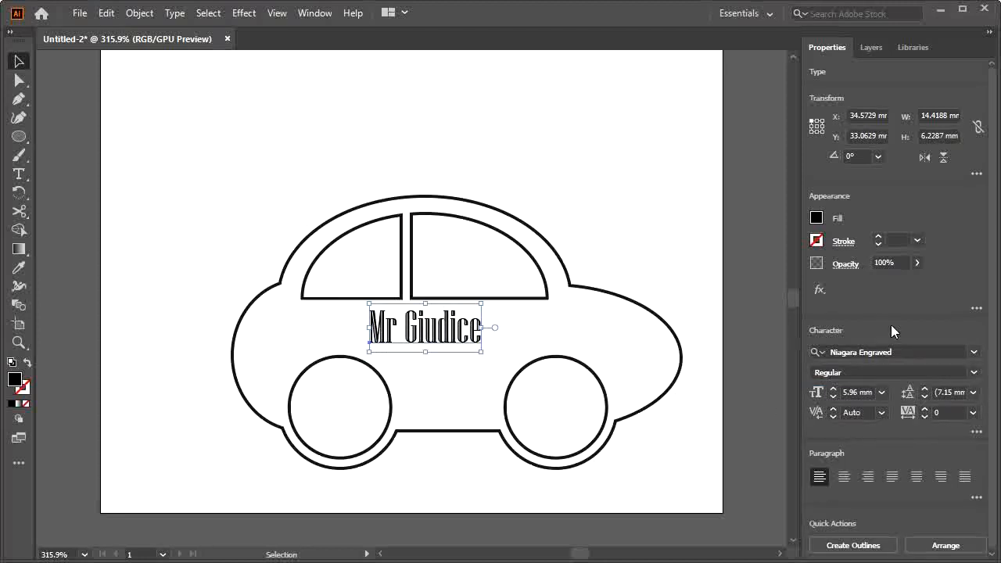
pyautogui.click(973, 352)
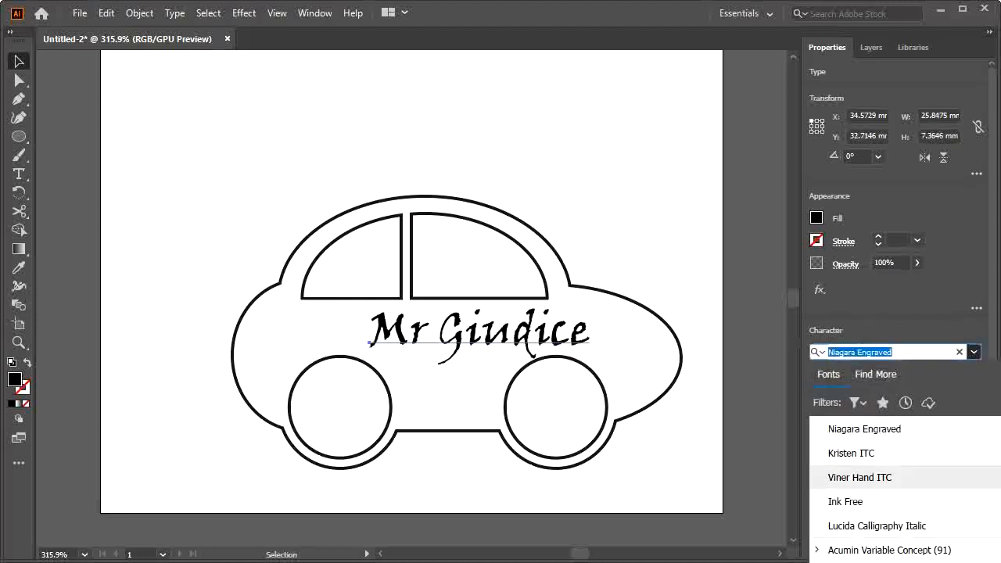
pyautogui.click(860, 452)
pyautogui.click(584, 291)
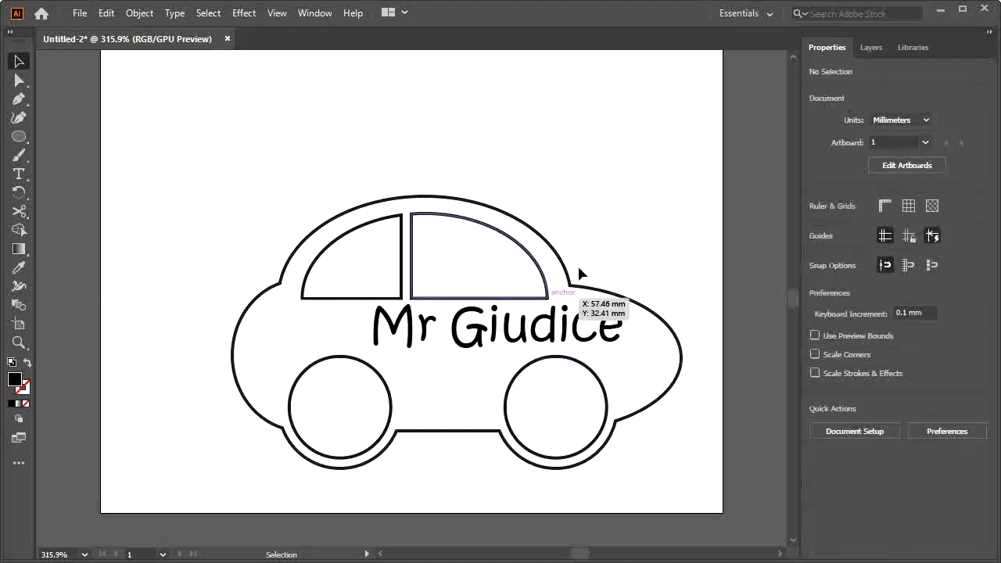
pyautogui.moveTo(491, 341); pyautogui.dragTo(436, 345)
pyautogui.click(217, 171)
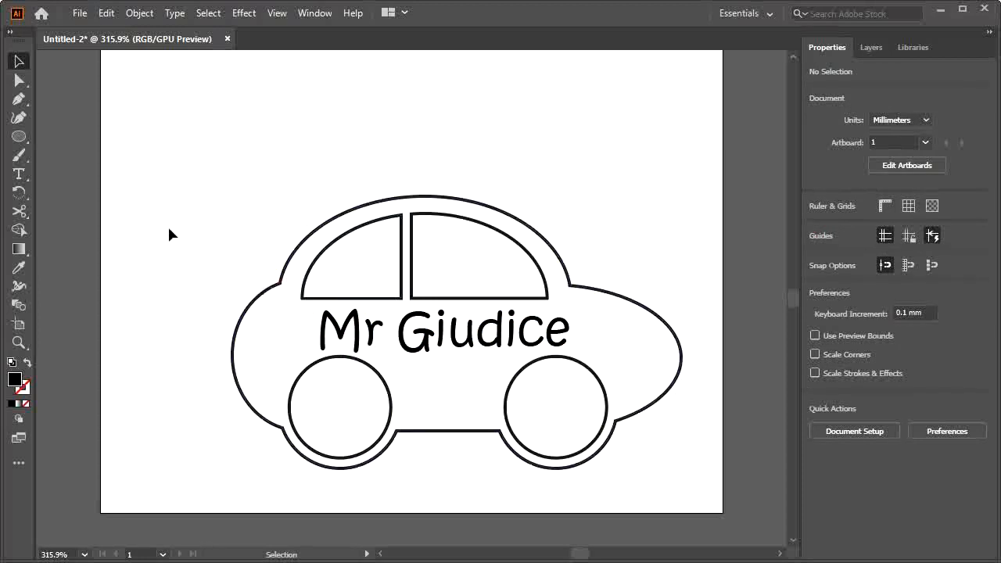
# Draw a small circle about 2.5 mm wide just inside the left end of the car body, and deselect it
pyautogui.click(18, 139)
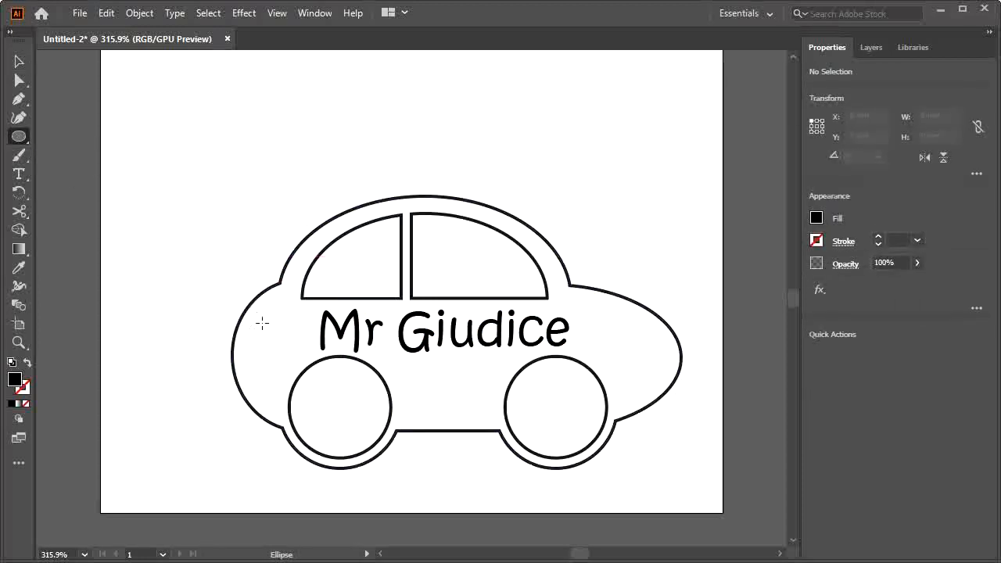
pyautogui.moveTo(262, 322); pyautogui.dragTo(254, 343)
pyautogui.press('v')
pyautogui.click(191, 197)
pyautogui.click(213, 238)
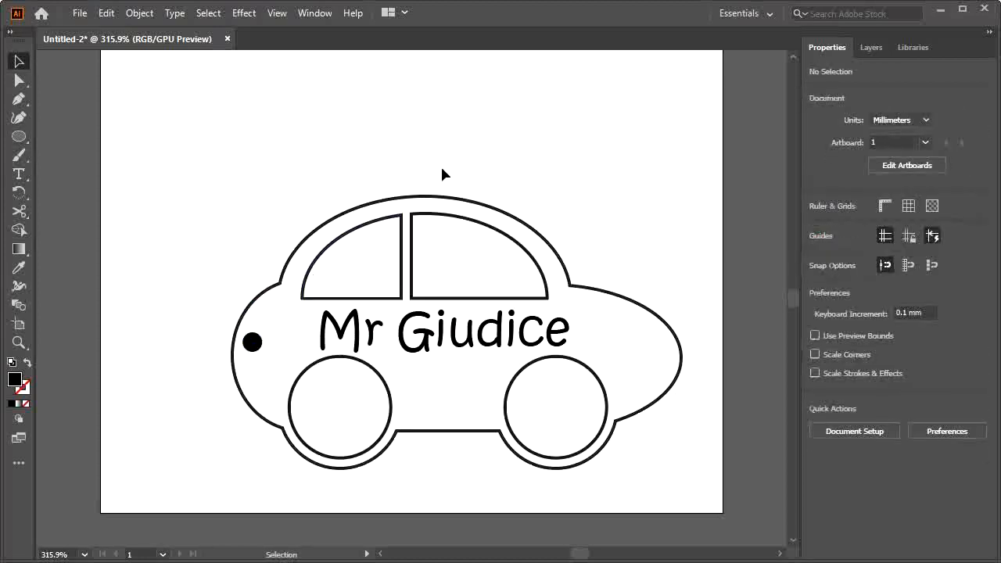
# Set the car body outline's stroke colour to pure black (000000)
pyautogui.click(417, 201)
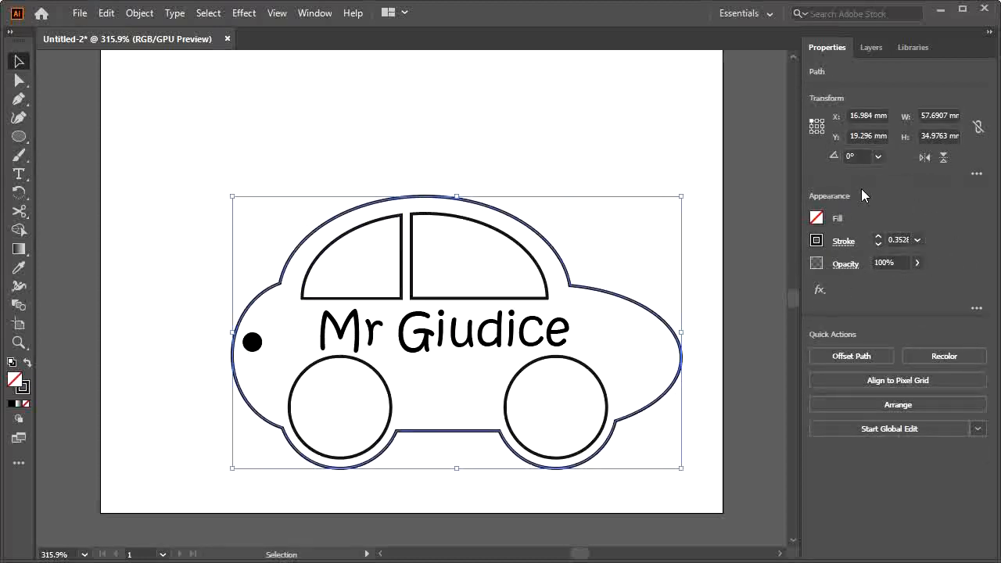
pyautogui.click(818, 244)
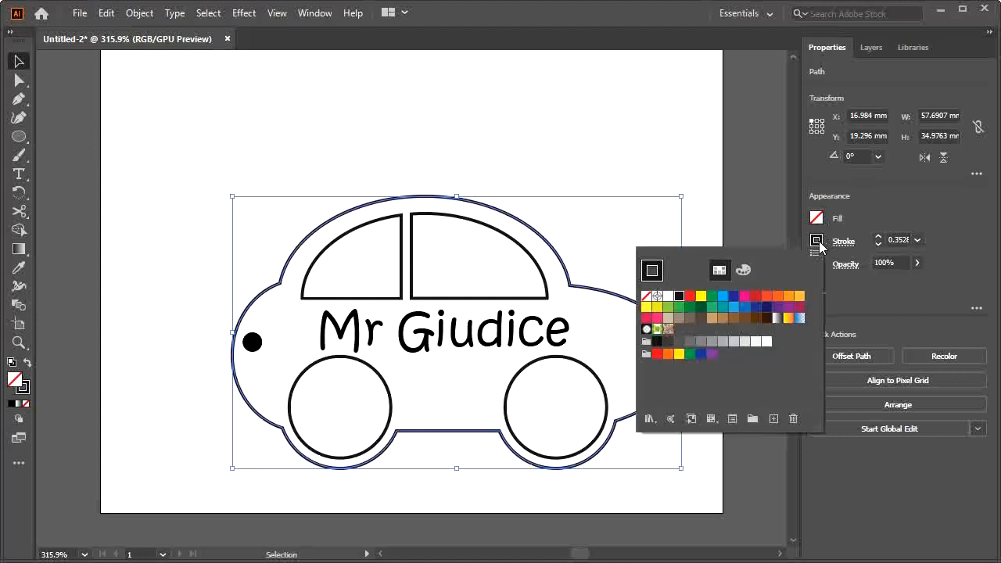
pyautogui.click(745, 297)
pyautogui.click(769, 313)
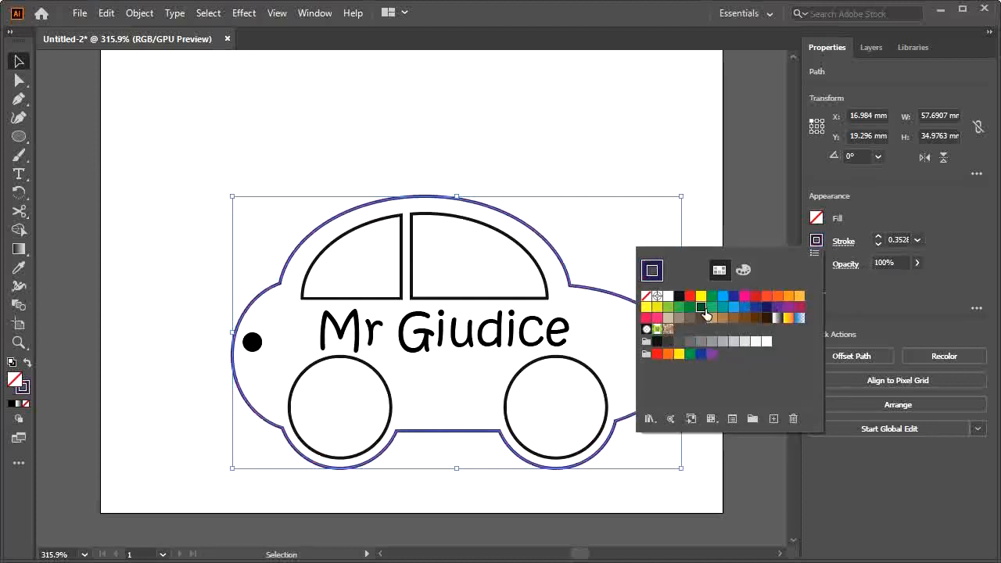
pyautogui.click(706, 317)
pyautogui.click(743, 270)
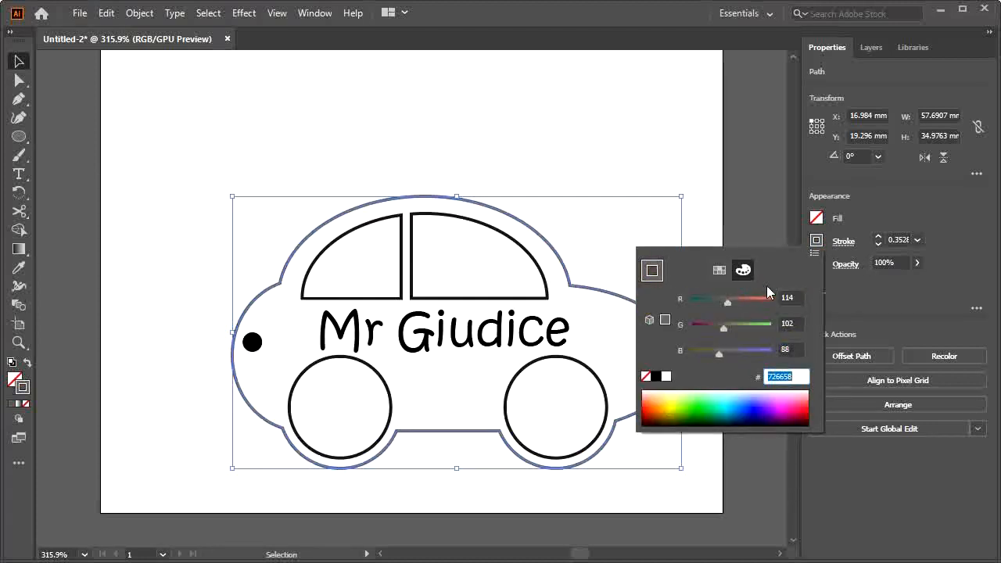
pyautogui.click(656, 377)
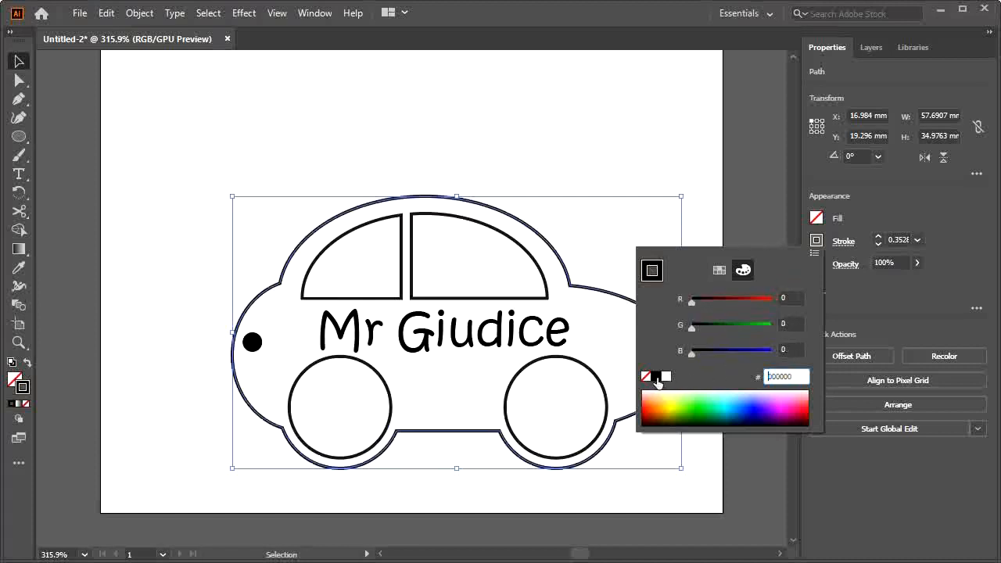
# Set the car body outline's stroke weight to 0.001 mm and deselect it
pyautogui.click(899, 240)
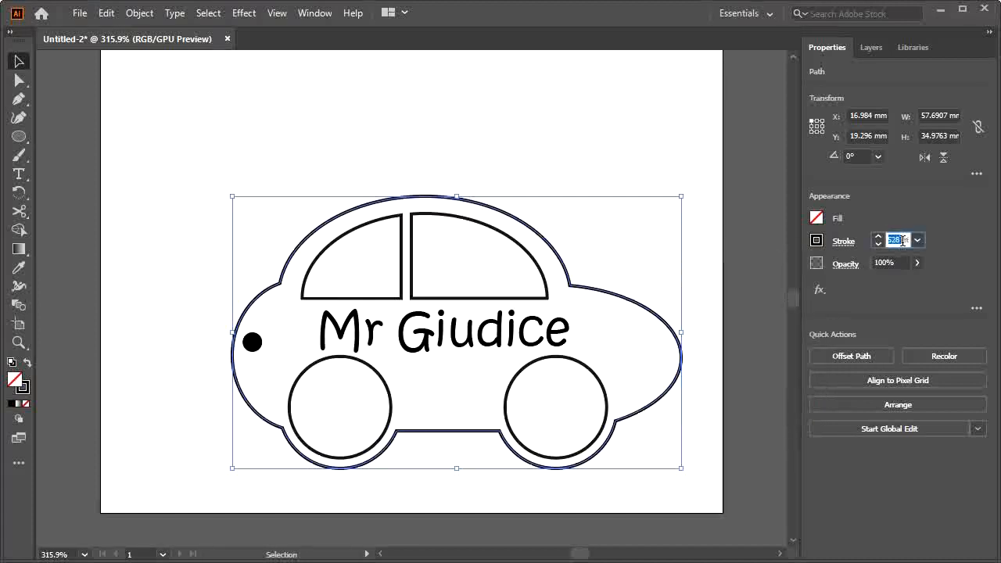
pyautogui.write('.001')
pyautogui.press('Return')
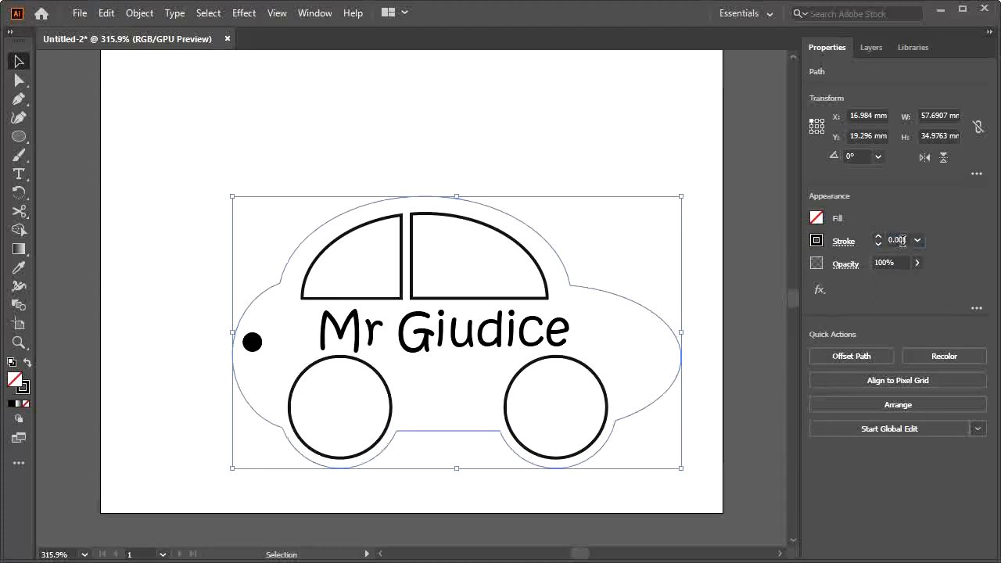
pyautogui.click(529, 116)
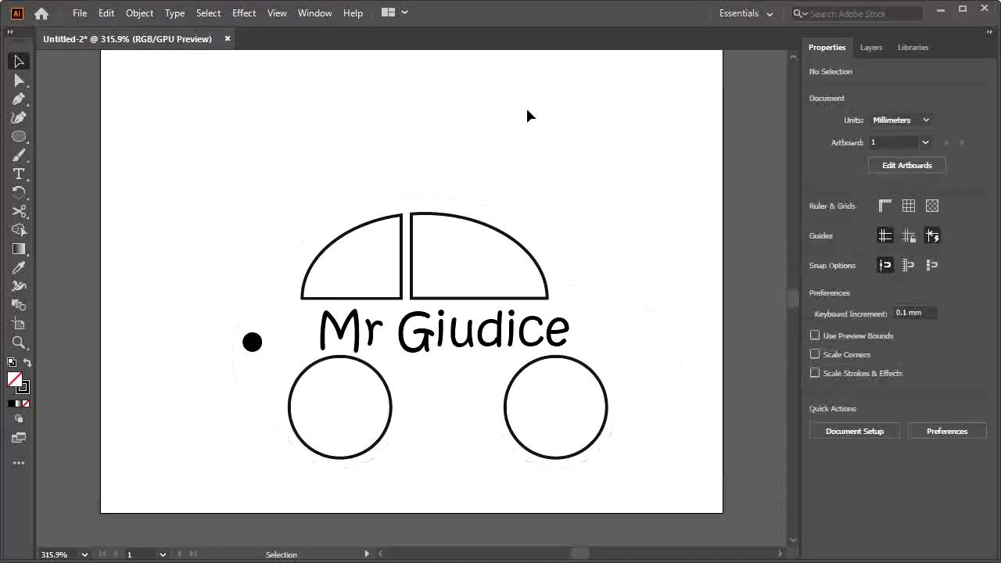
# Give the small circle at the body's left end no fill and a black stroke of 0.001 mm
pyautogui.click(249, 345)
pyautogui.click(816, 219)
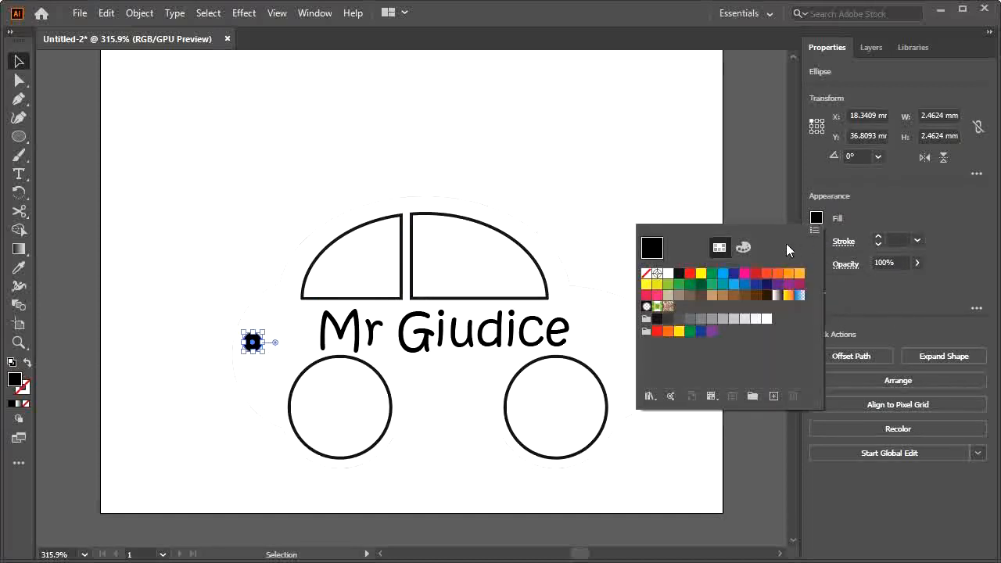
pyautogui.click(646, 273)
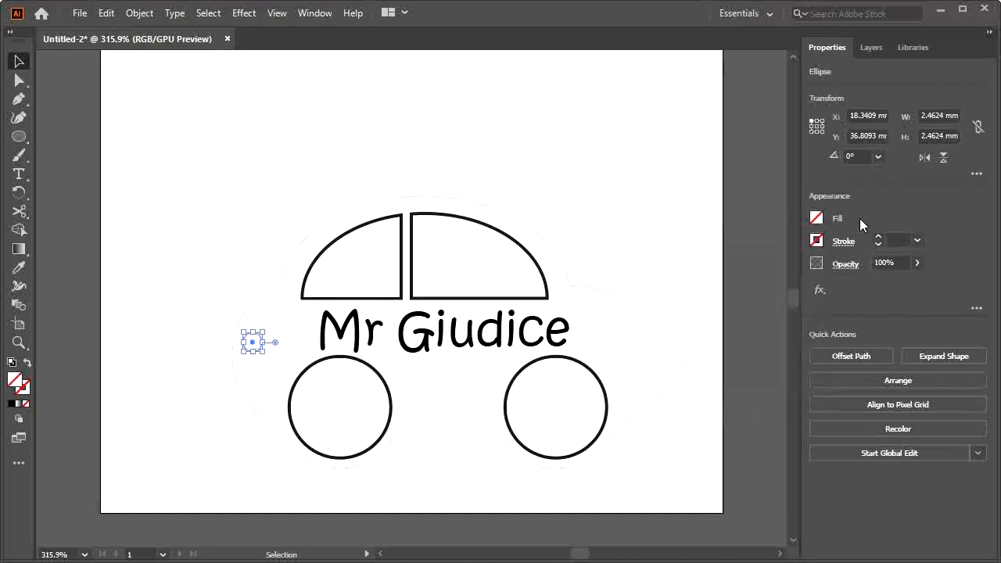
pyautogui.click(816, 240)
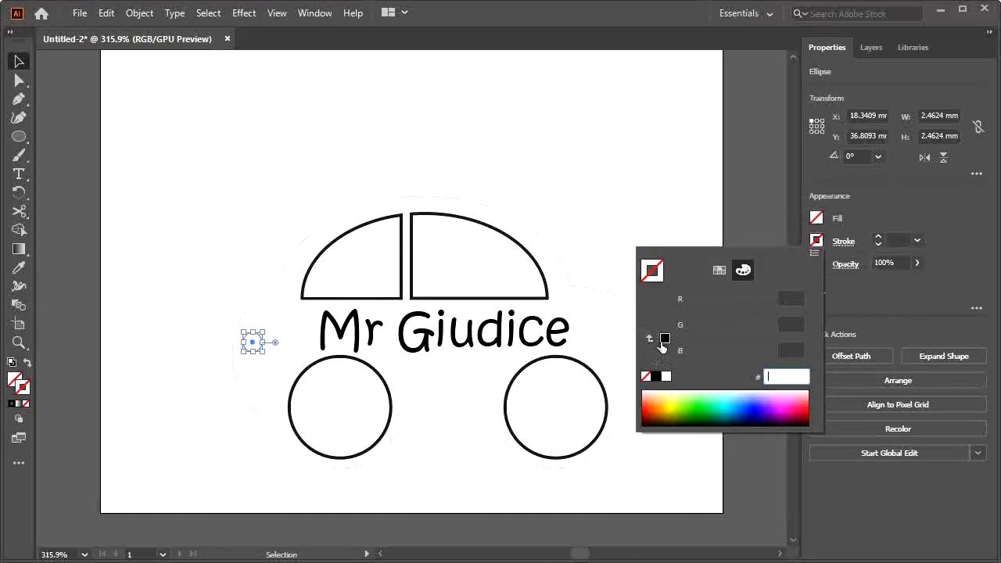
pyautogui.click(663, 340)
pyautogui.click(898, 238)
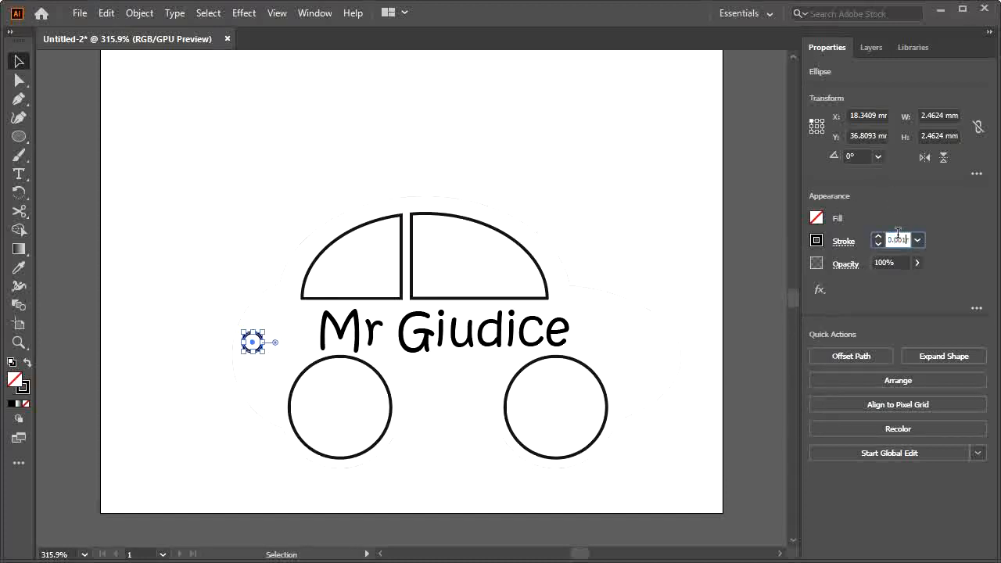
pyautogui.write('0.001')
pyautogui.press('Return')
pyautogui.click(566, 142)
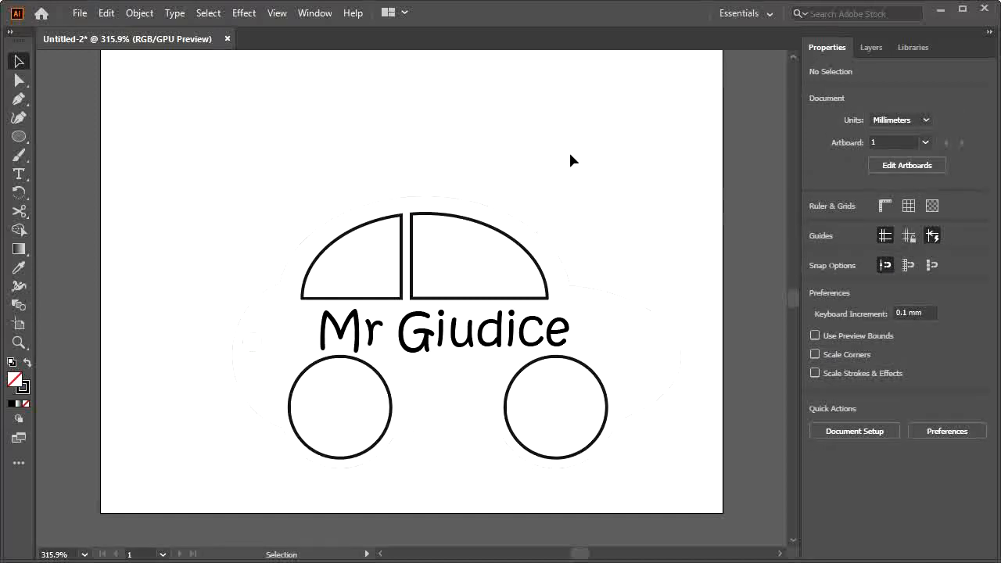
# Fill both window panes with a dark grey swatch
pyautogui.click(513, 245)
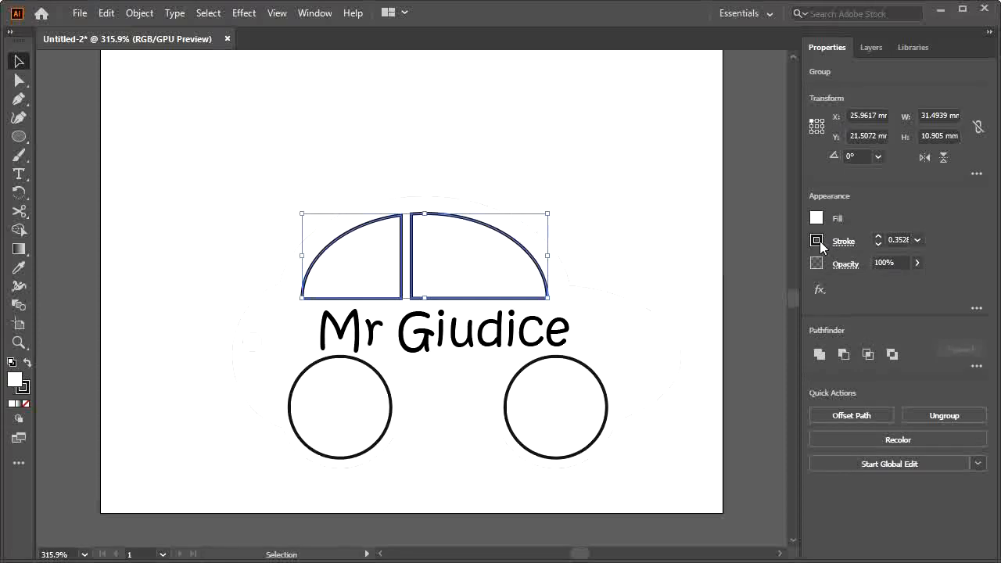
pyautogui.click(816, 219)
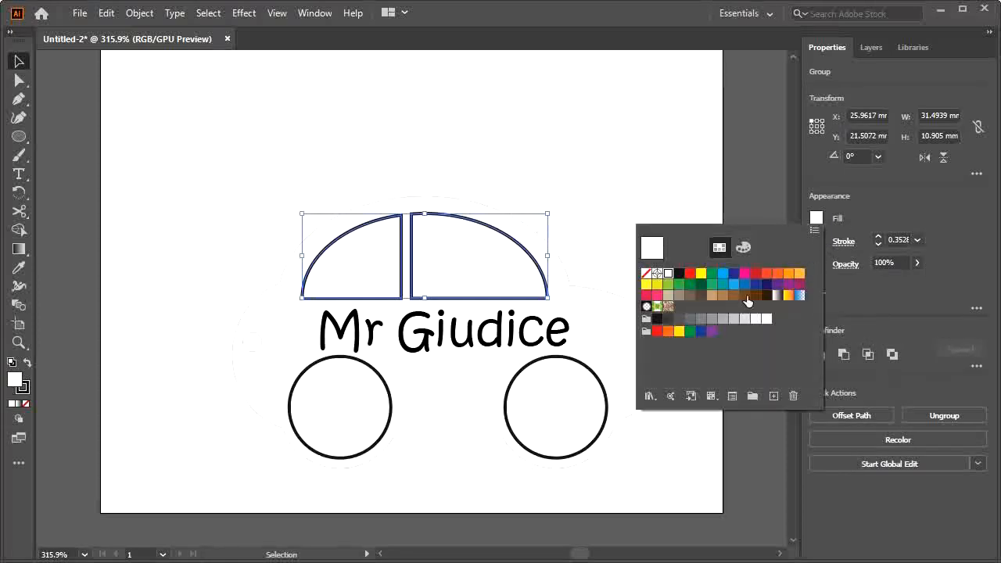
pyautogui.click(692, 319)
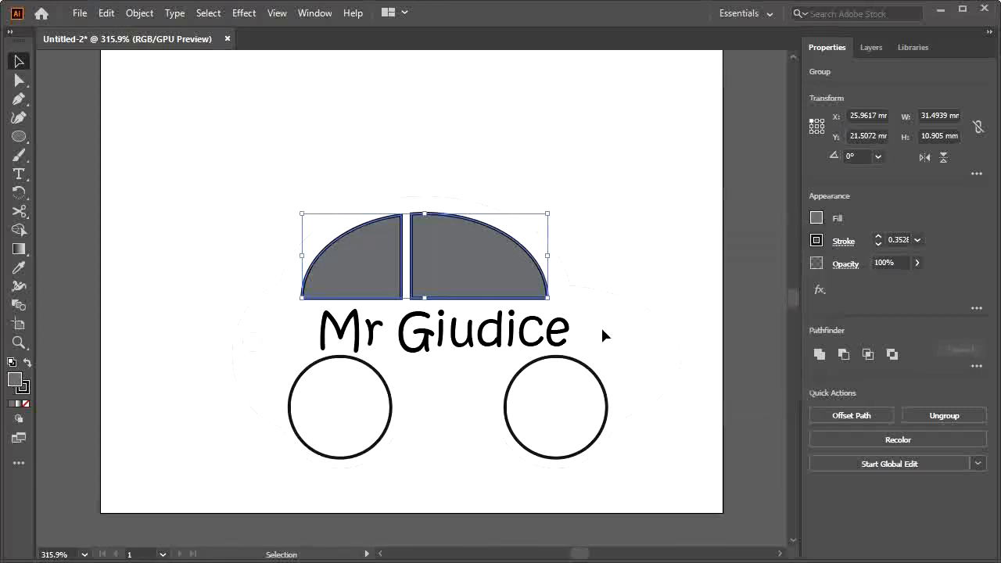
# Increase the stroke weight of both wheel circles to 2 mm
pyautogui.click(587, 368)
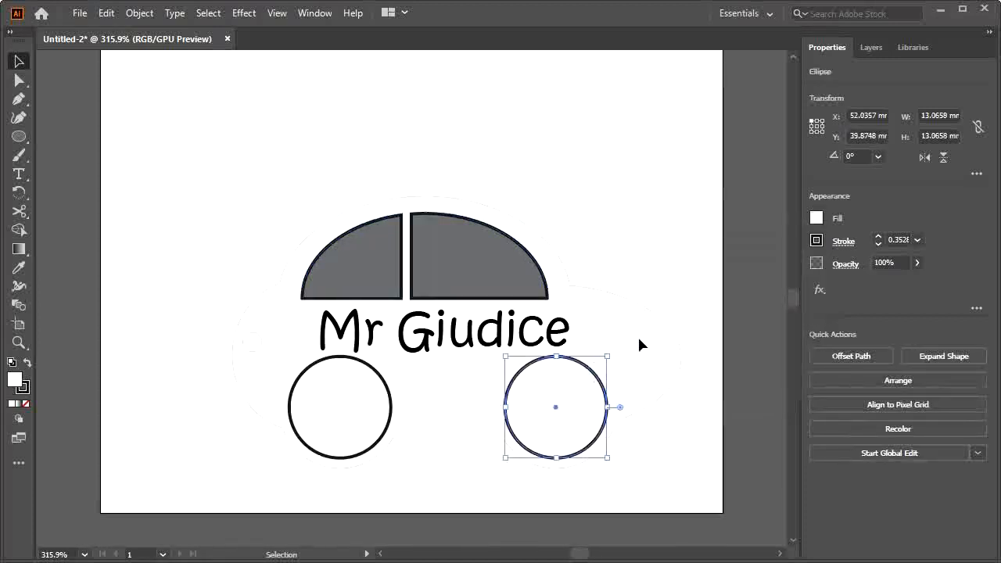
pyautogui.click(878, 238)
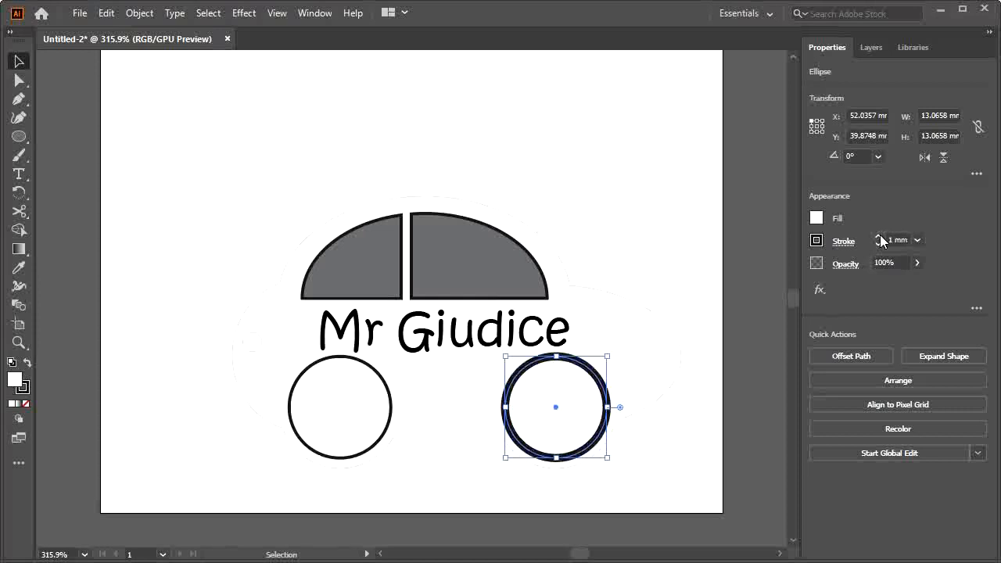
pyautogui.click(879, 238)
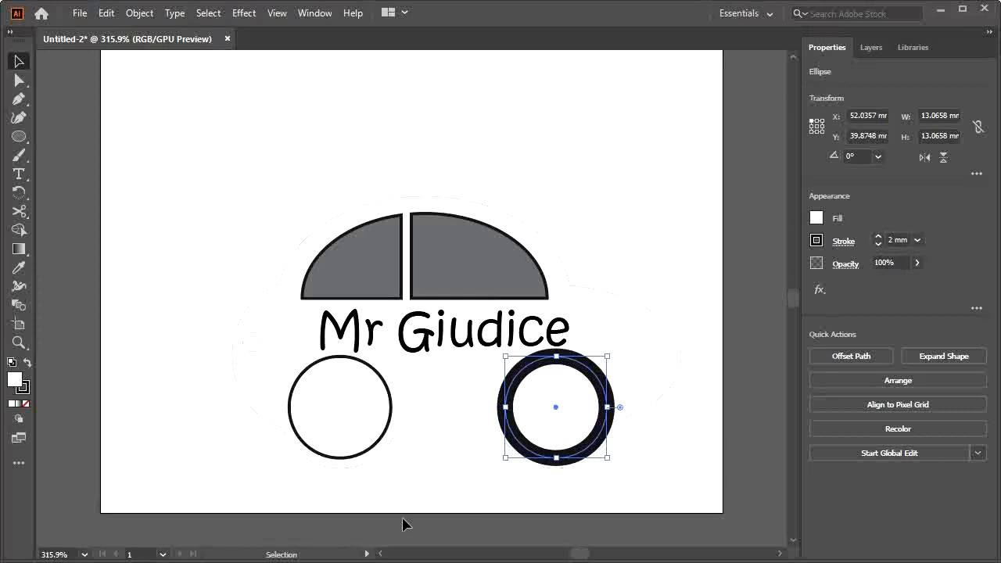
pyautogui.click(390, 397)
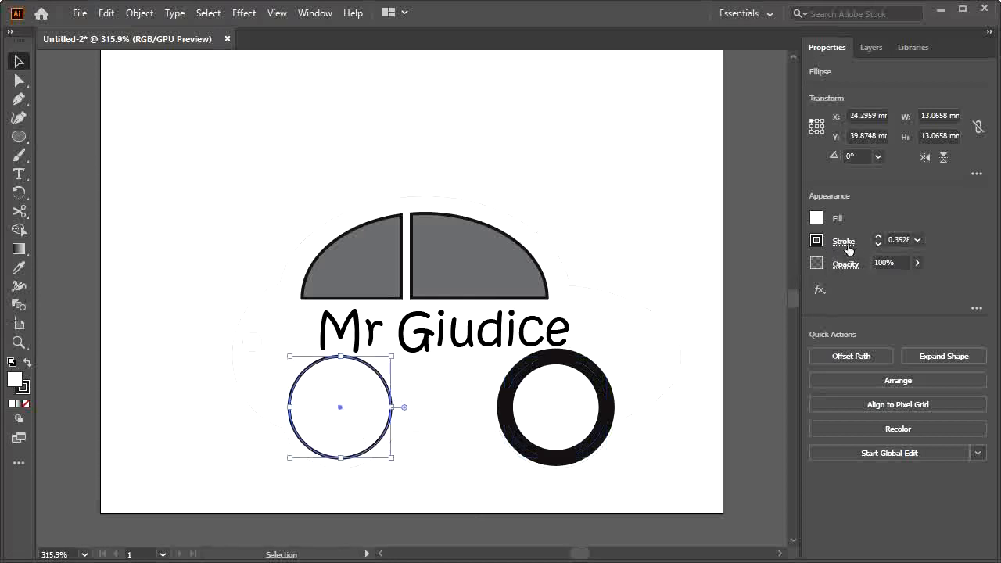
pyautogui.click(878, 236)
pyautogui.click(878, 236)
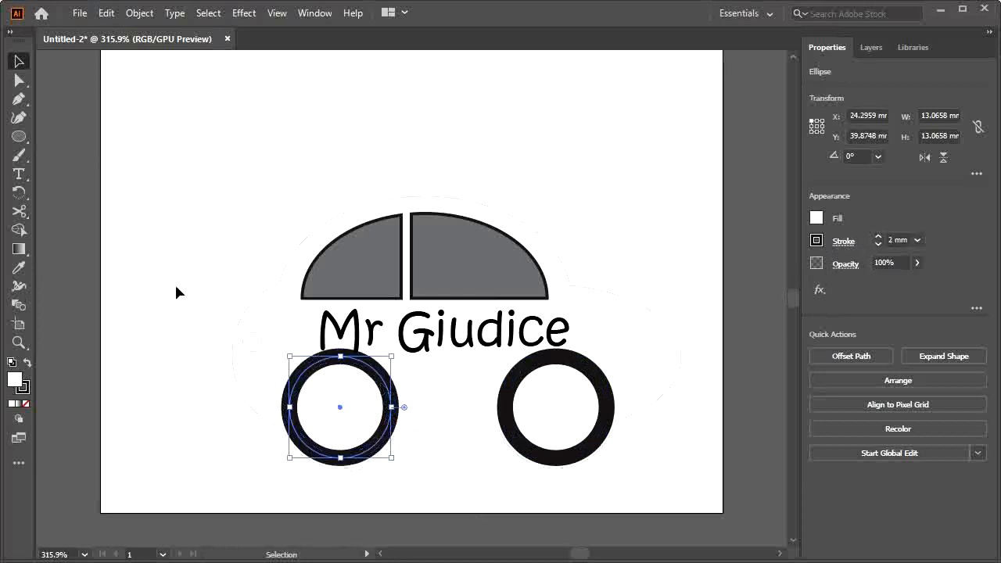
# Move the name text slightly up and to the right so it sits between the windows and the wheels
pyautogui.click(156, 259)
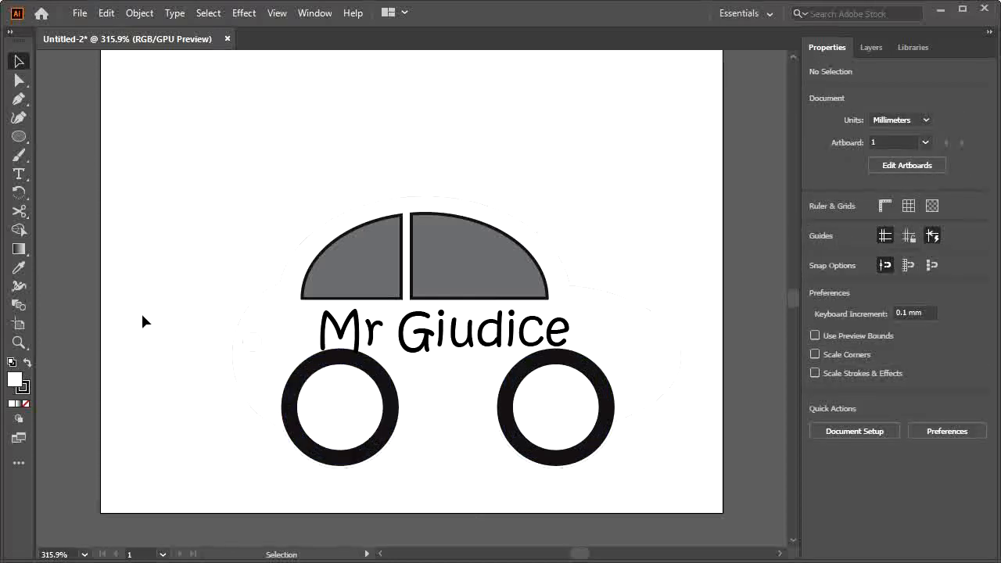
pyautogui.press('a')
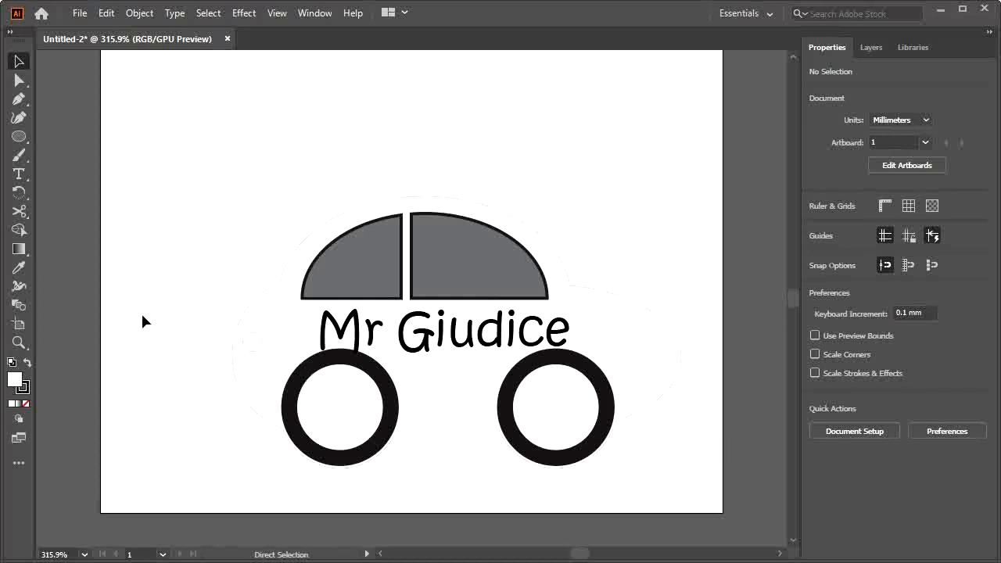
pyautogui.press('v')
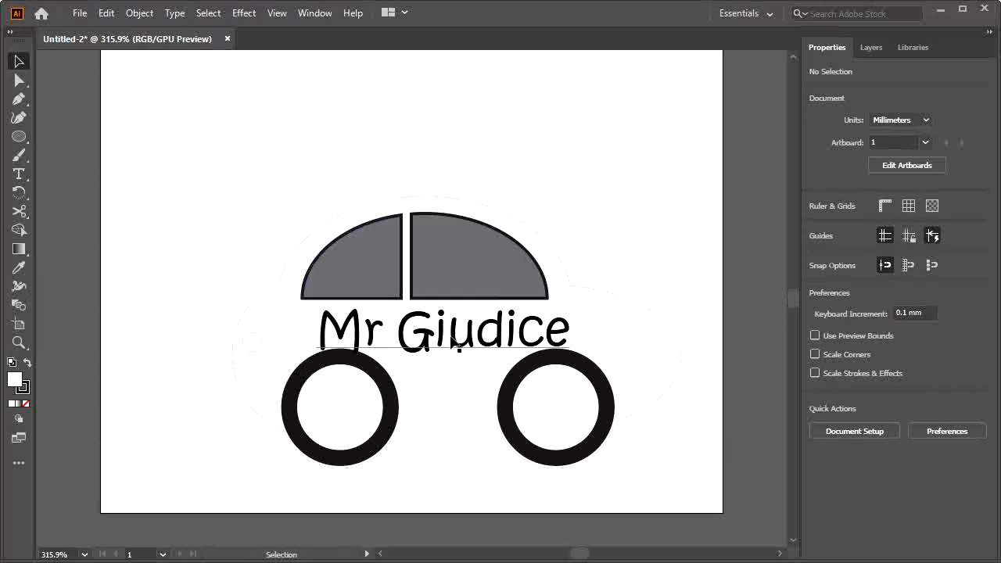
pyautogui.moveTo(452, 348)
pyautogui.mouseDown()
pyautogui.moveTo(477, 325)
pyautogui.moveTo(460, 342)
pyautogui.mouseUp()
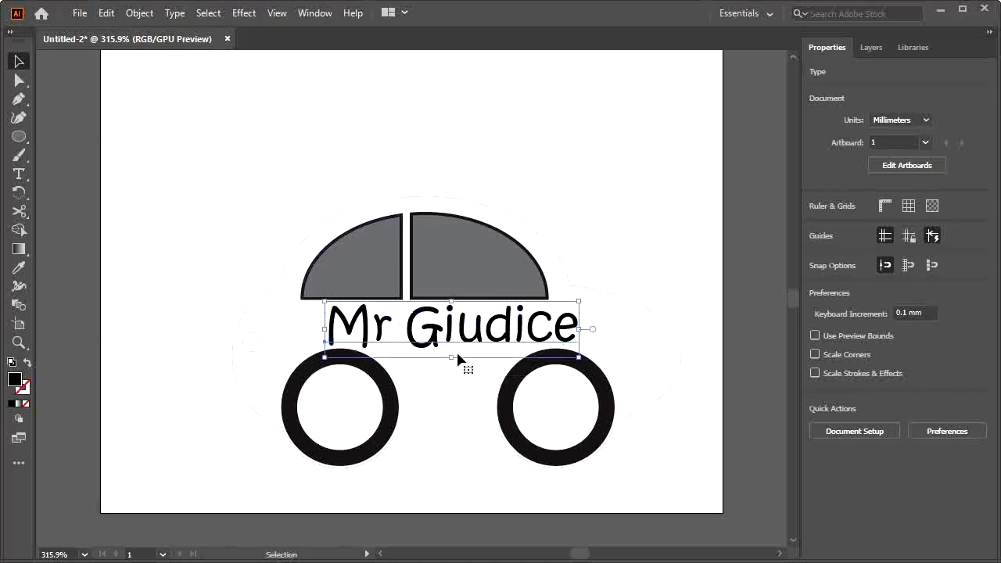
pyautogui.click(431, 471)
# Select the entire car artwork and move it up and left to the artboard's upper-left area
pyautogui.moveTo(162, 109); pyautogui.dragTo(534, 467)
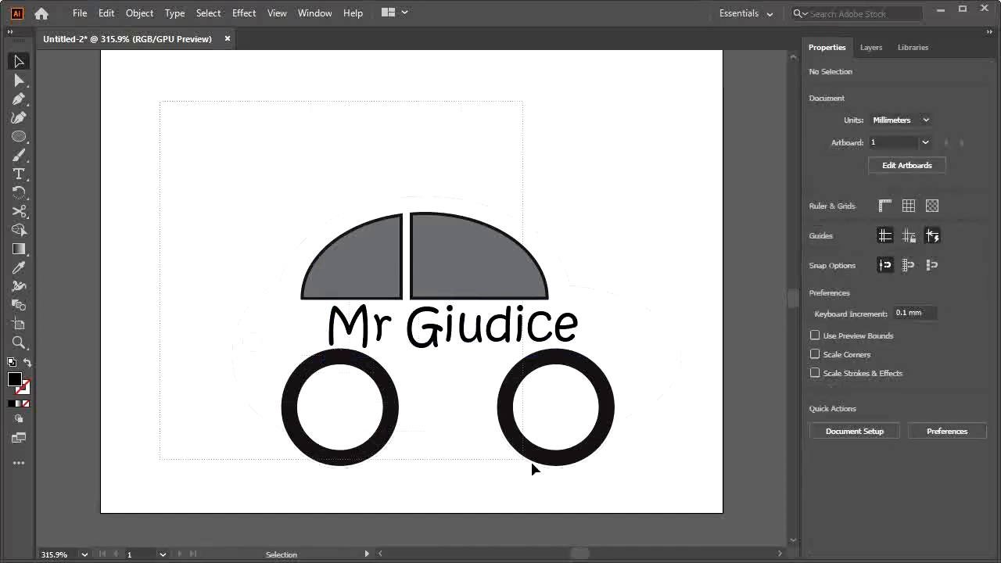
pyautogui.moveTo(712, 487); pyautogui.dragTo(708, 481)
pyautogui.moveTo(608, 406); pyautogui.dragTo(534, 332)
pyautogui.click(463, 433)
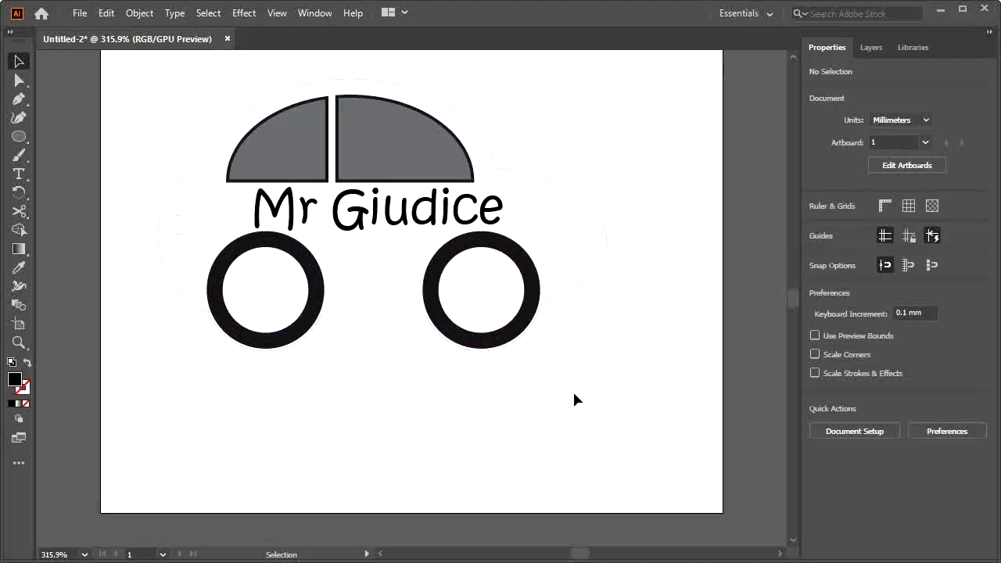
# Scale the whole car artwork proportionally to a width of 60 mm and deselect it
pyautogui.moveTo(633, 390); pyautogui.dragTo(637, 395)
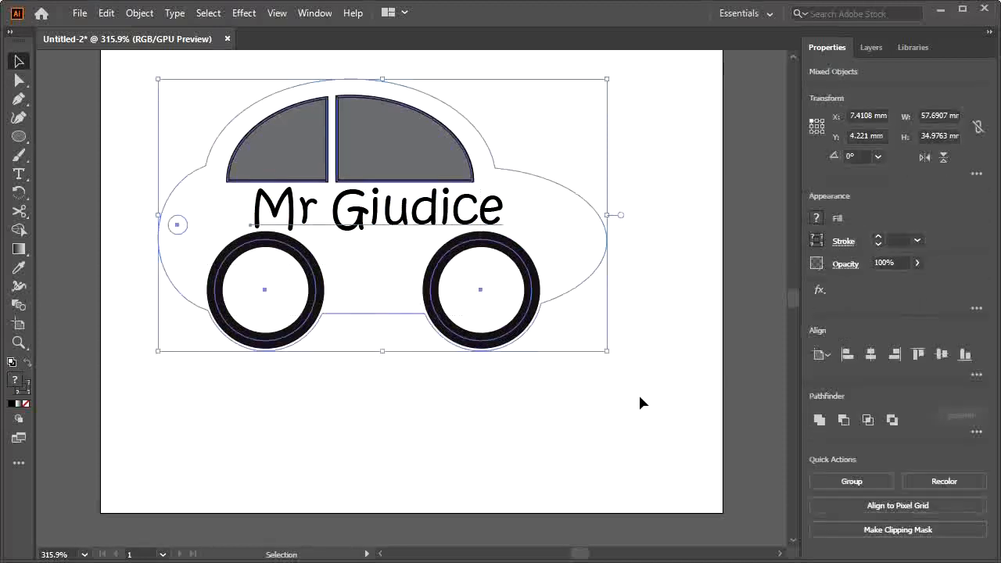
pyautogui.click(978, 127)
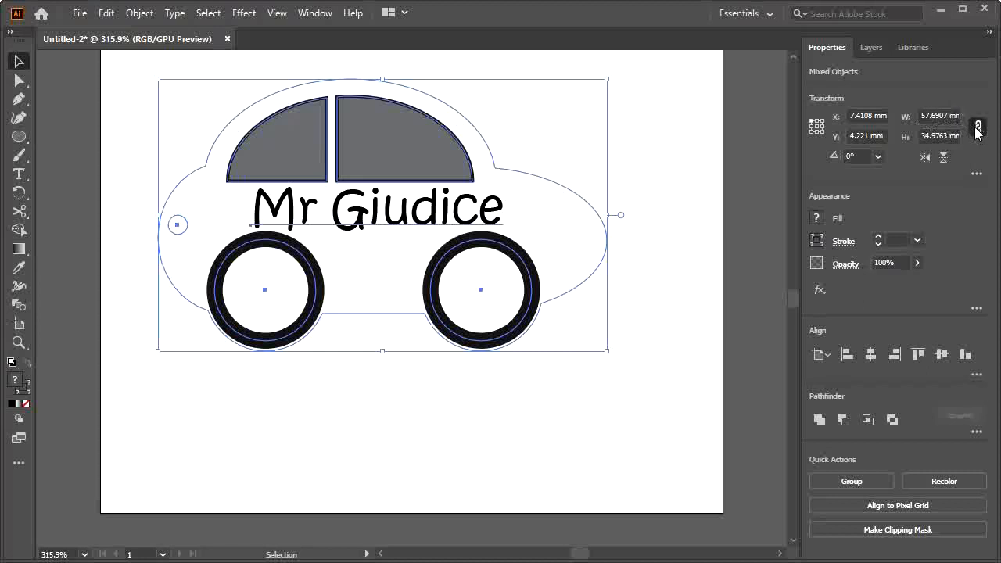
pyautogui.click(934, 115)
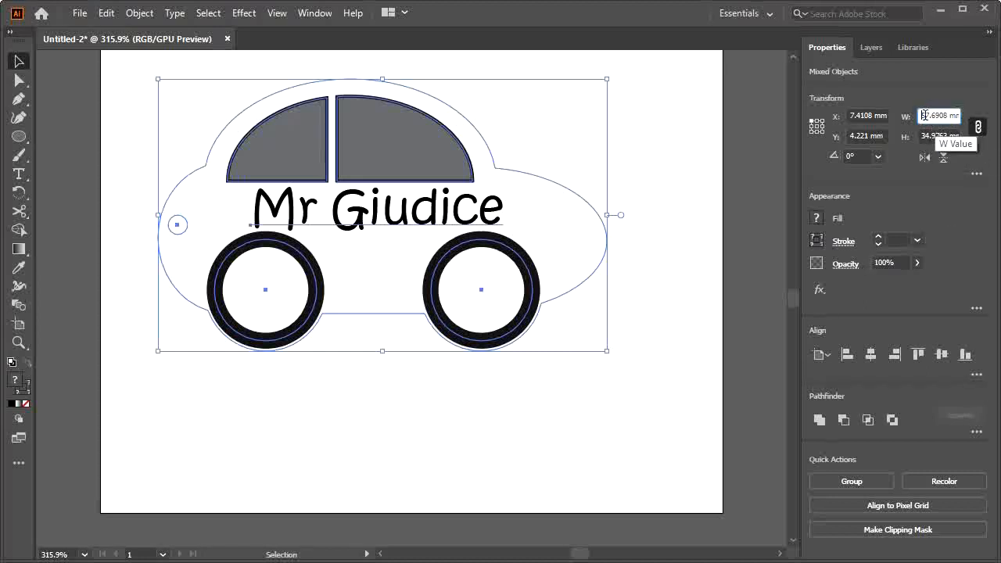
pyautogui.doubleClick(923, 115)
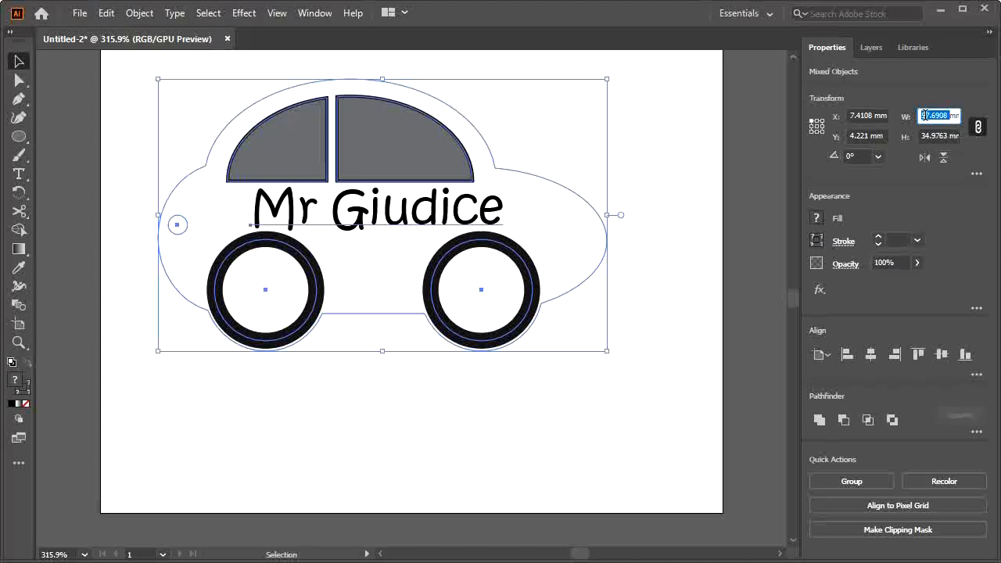
pyautogui.write('8')
pyautogui.press('Return')
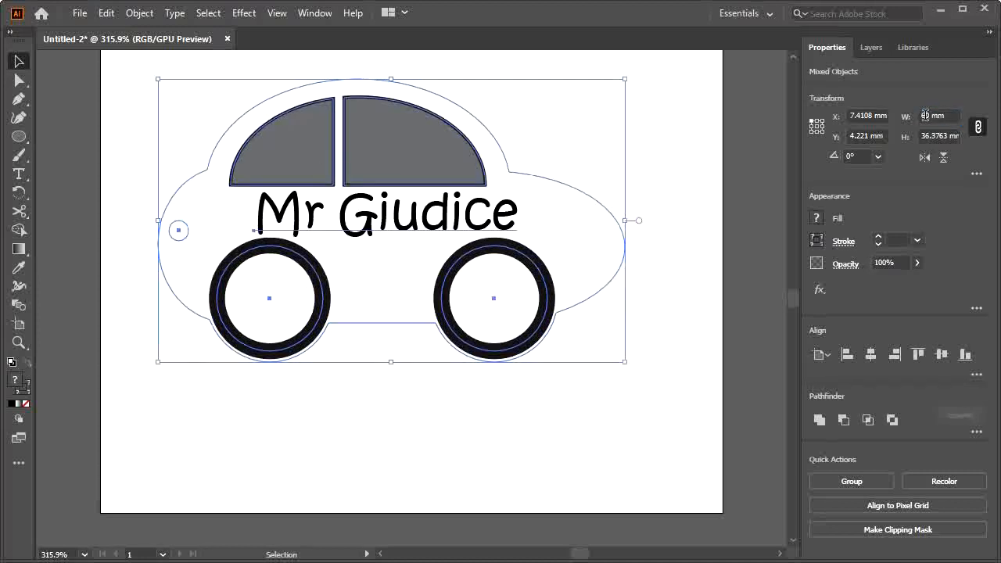
pyautogui.click(435, 420)
pyautogui.scroll(1, 399, 445)
pyautogui.scroll(-1, 400, 446)
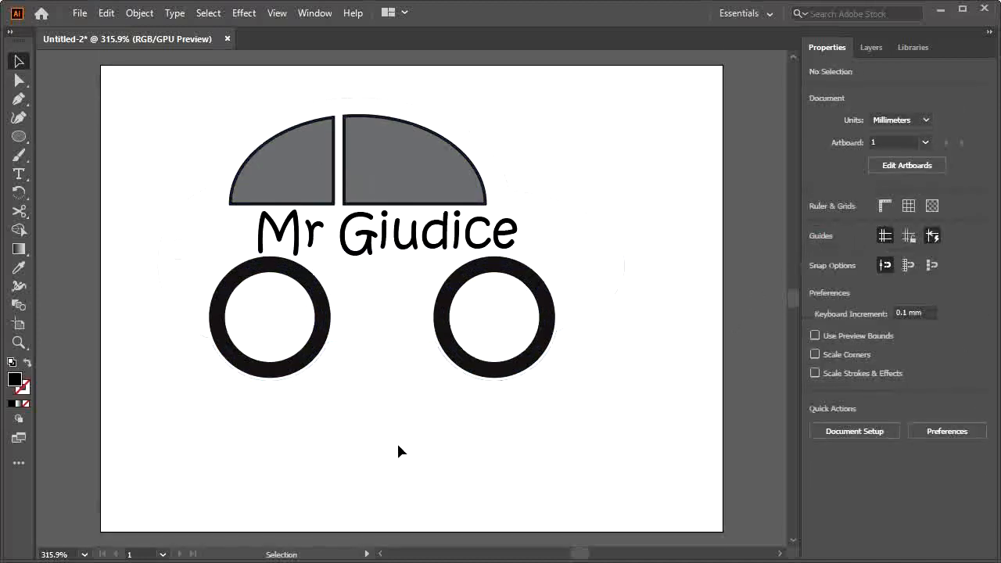